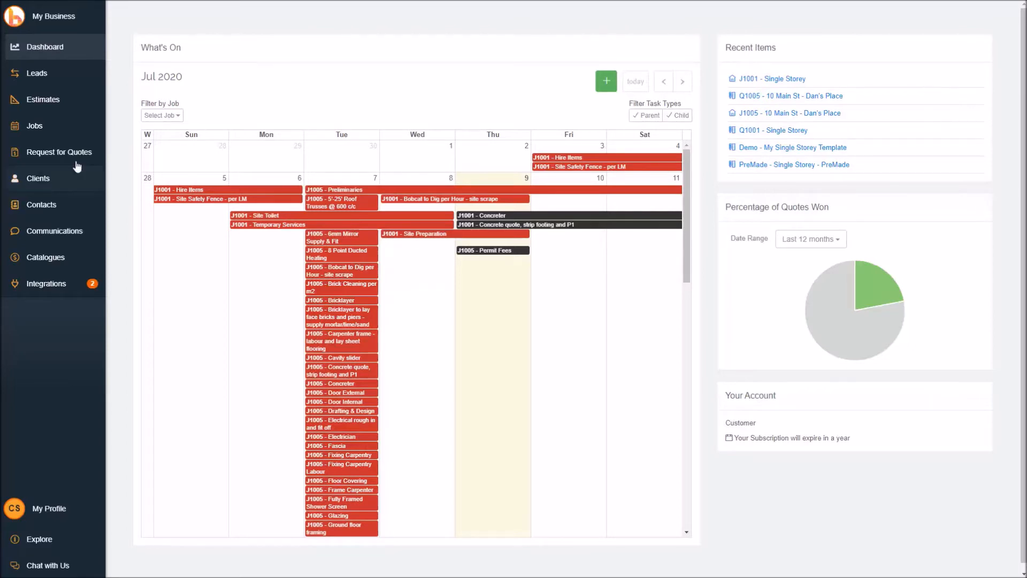
Step: Open the business account's details page and review the Business Details section, including the registered email
click(39, 12)
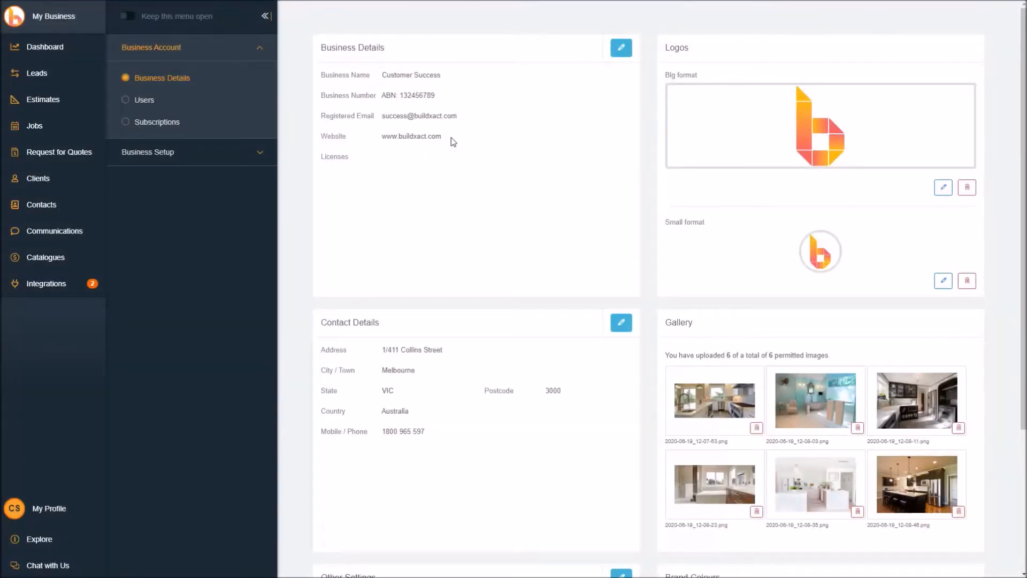
double_click(455, 137)
click(464, 155)
triple_click(367, 50)
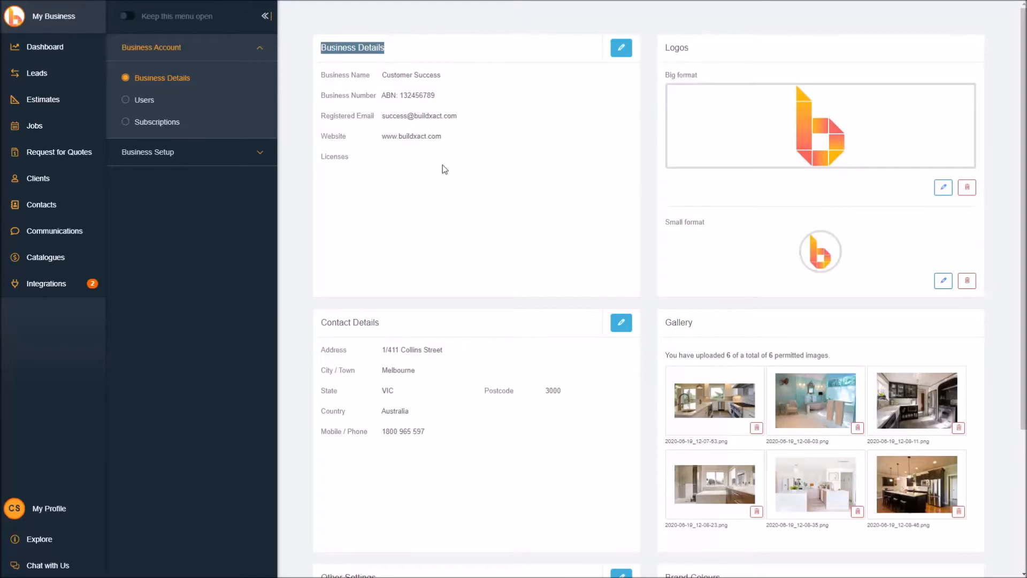
click(323, 120)
drag(322, 120, 458, 118)
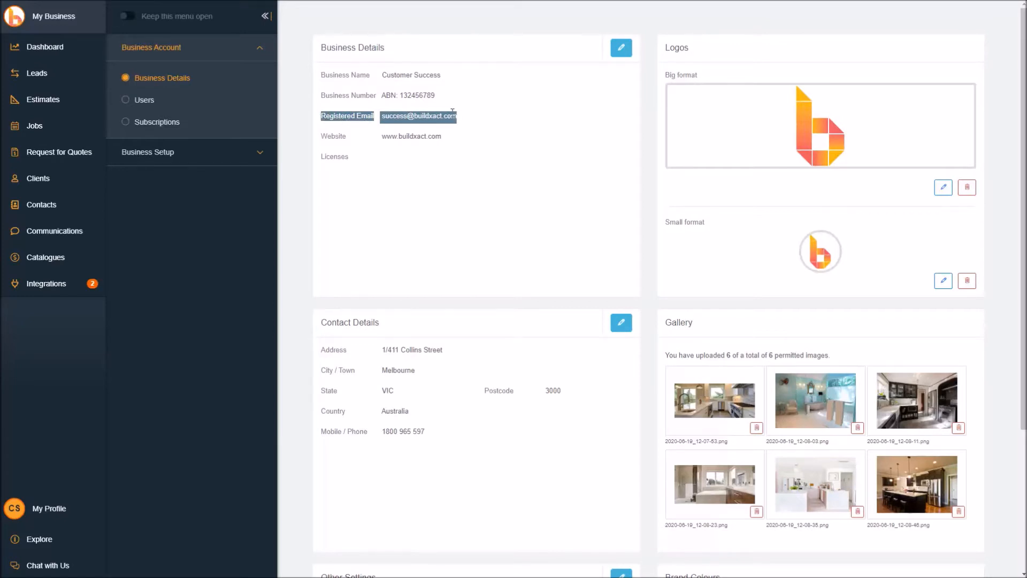
click(478, 124)
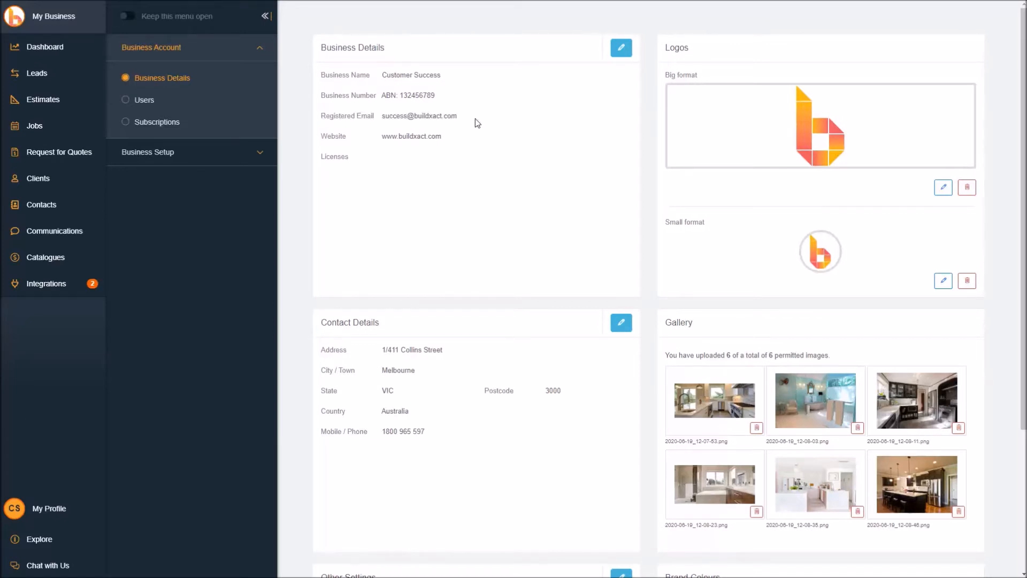
Step: Review the Contact Details and Other Settings sections, including the locale, time zone and default invoice days
scroll(477, 123, down, 3)
drag(322, 163, 401, 169)
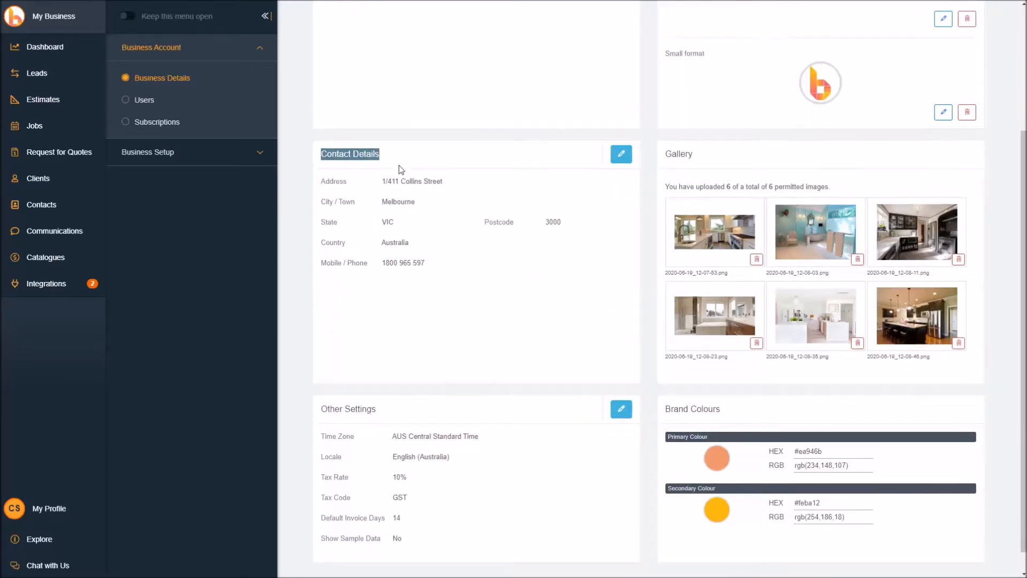
scroll(399, 169, down, 1)
click(415, 308)
drag(319, 385, 385, 389)
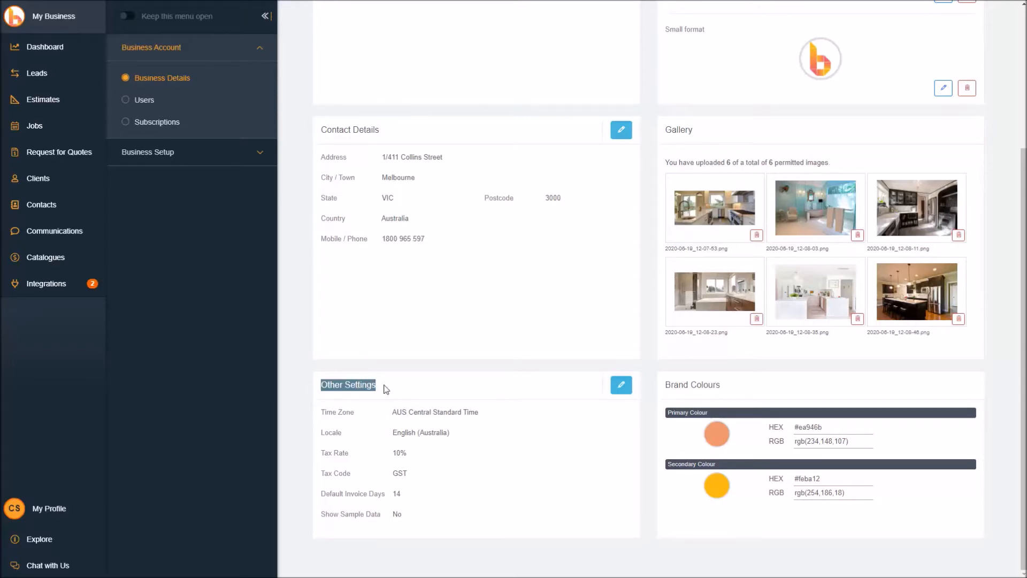
click(402, 474)
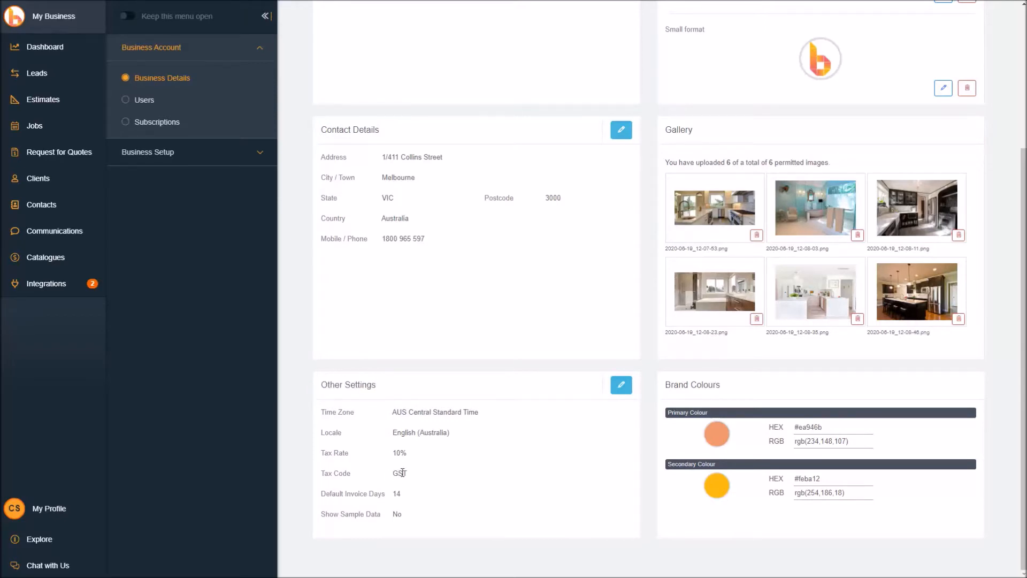
drag(397, 451, 454, 439)
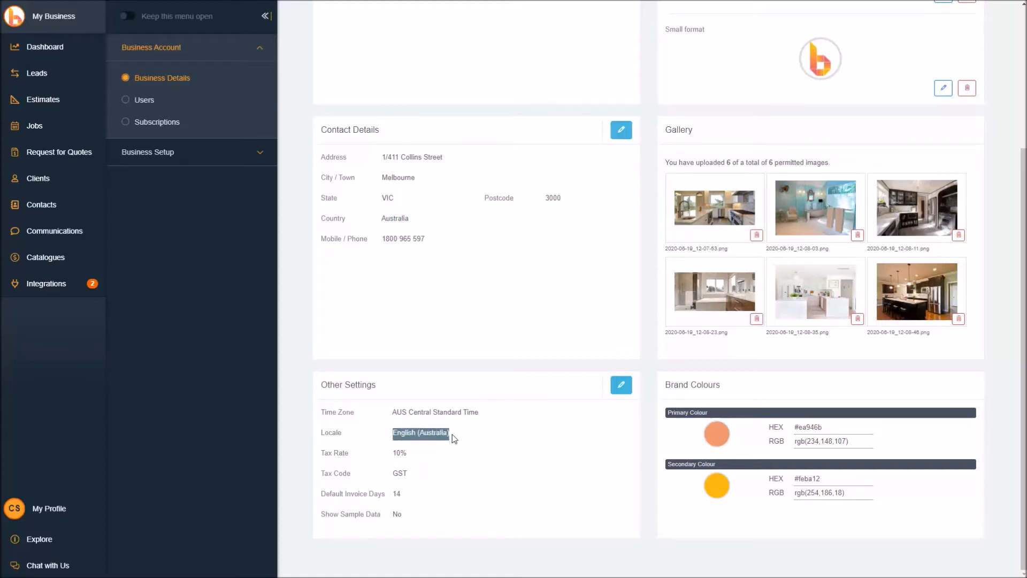
click(463, 434)
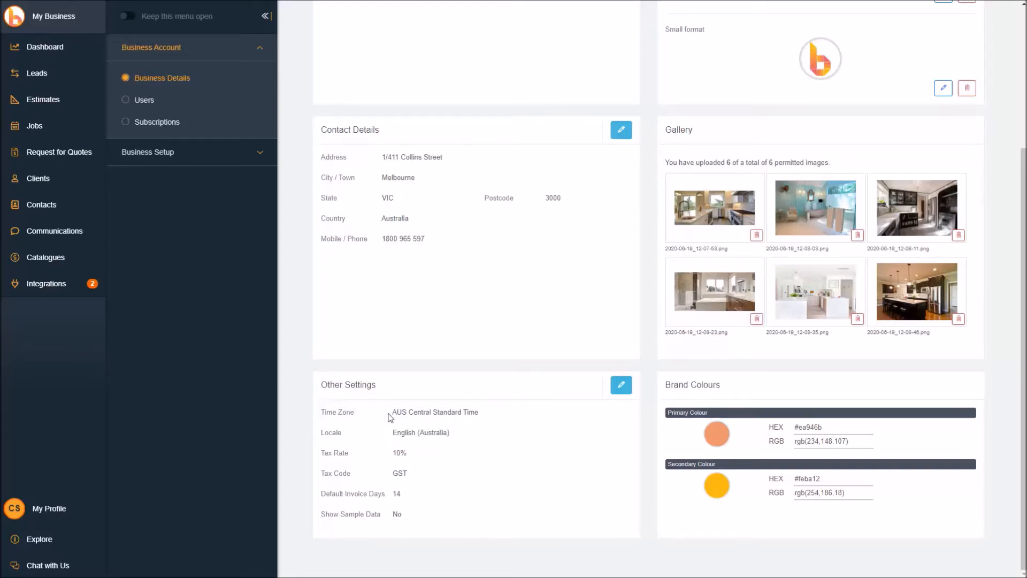
drag(400, 412, 479, 413)
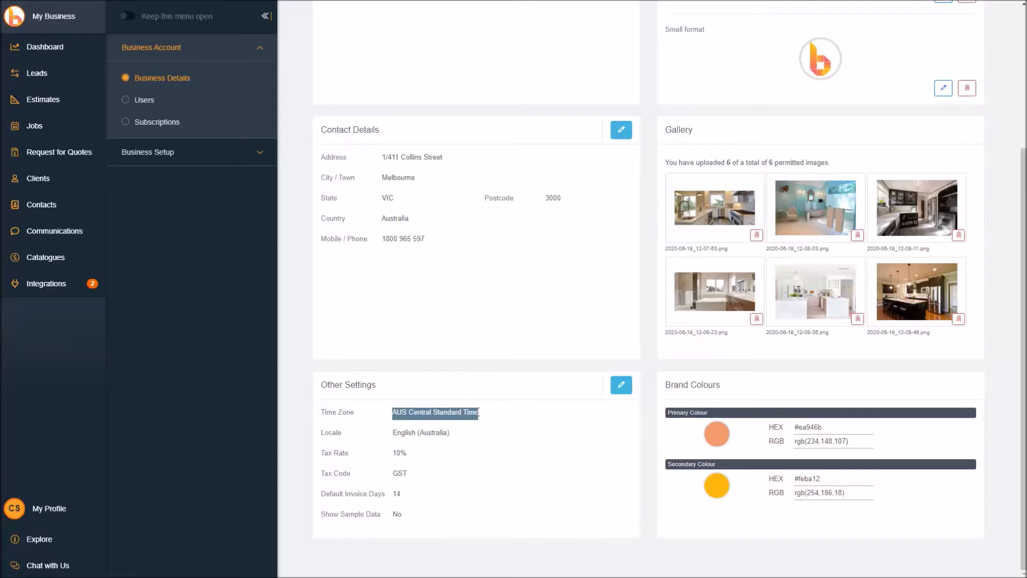
click(482, 439)
drag(411, 493, 322, 500)
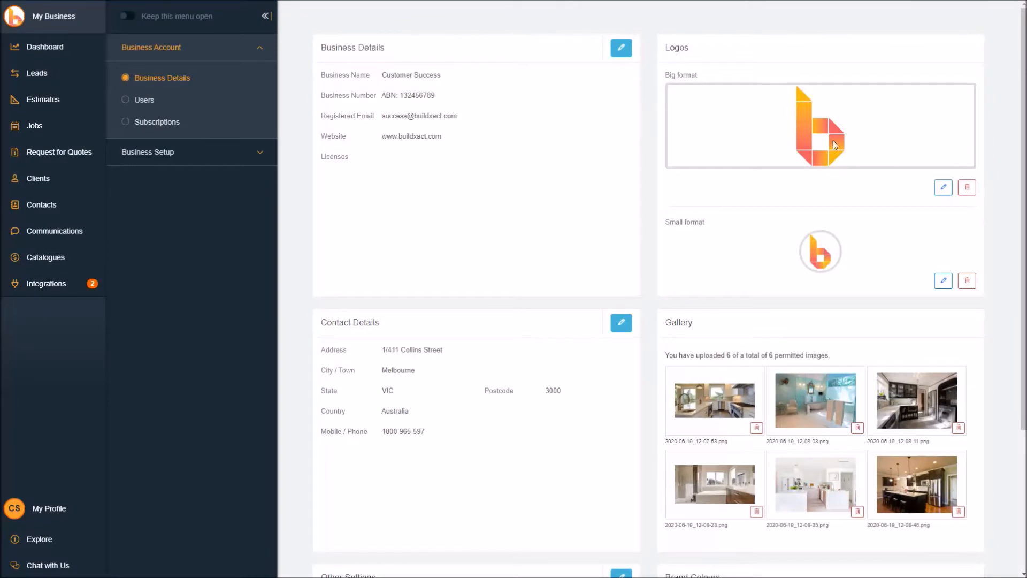
Step: Review the logos, gallery and Brand Colours sections, opening the primary colour's picker without changing the colour
scroll(798, 239, down, 1)
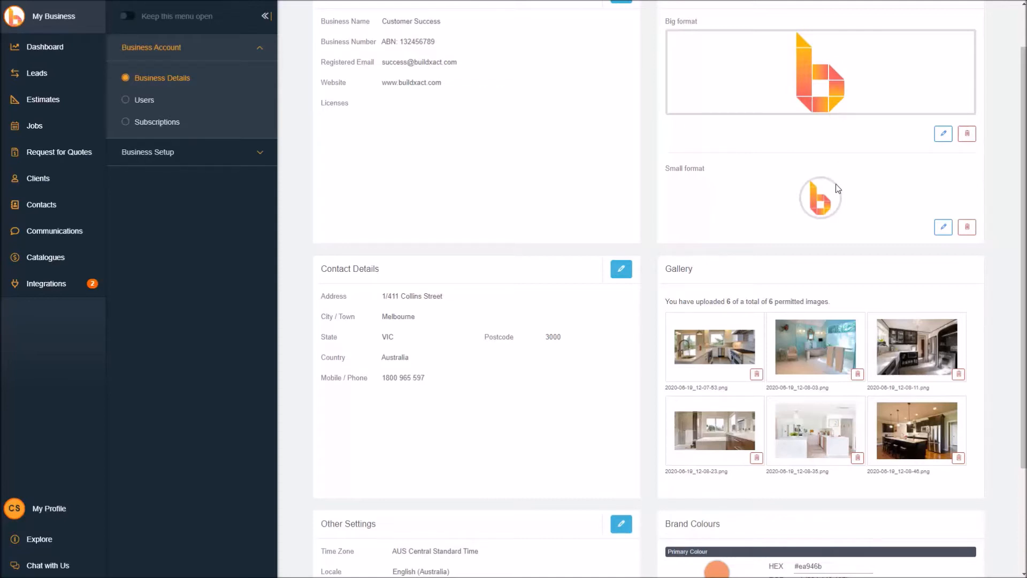
scroll(776, 220, down, 2)
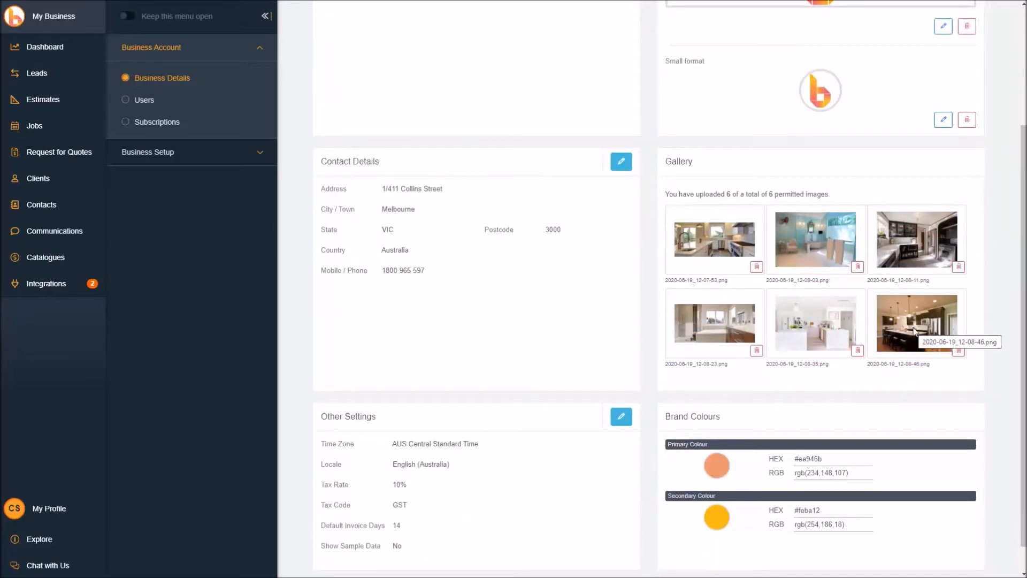
scroll(851, 354, down, 1)
drag(665, 385, 752, 386)
click(716, 435)
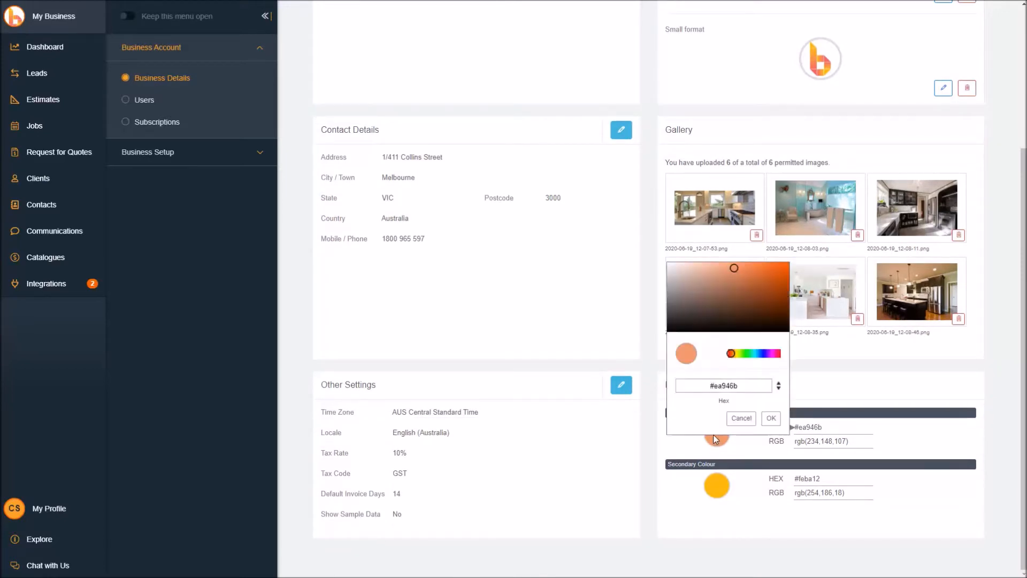
click(742, 418)
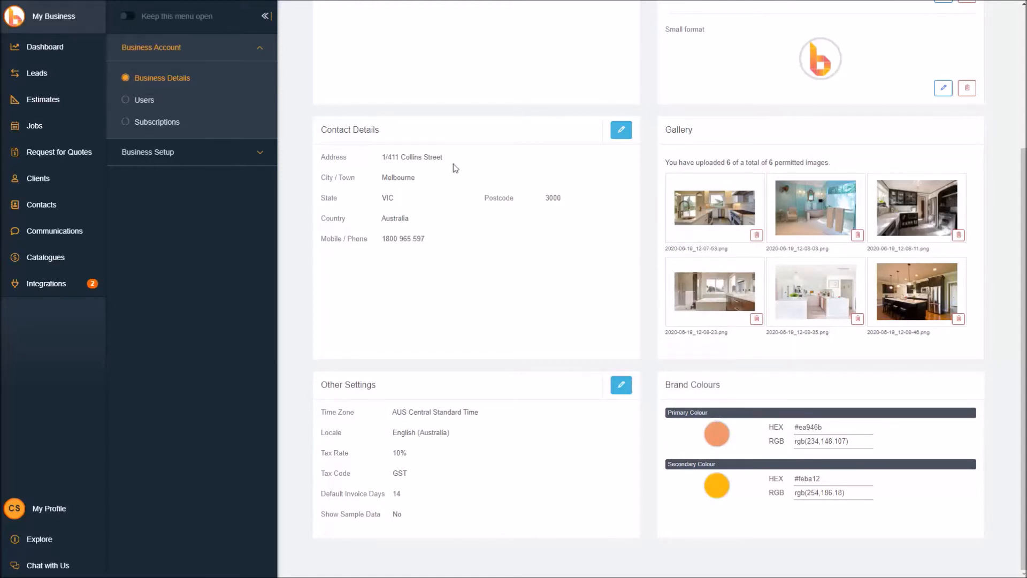
Step: Check how many user logins are used on the Users page, and open the Subscriptions page
click(171, 103)
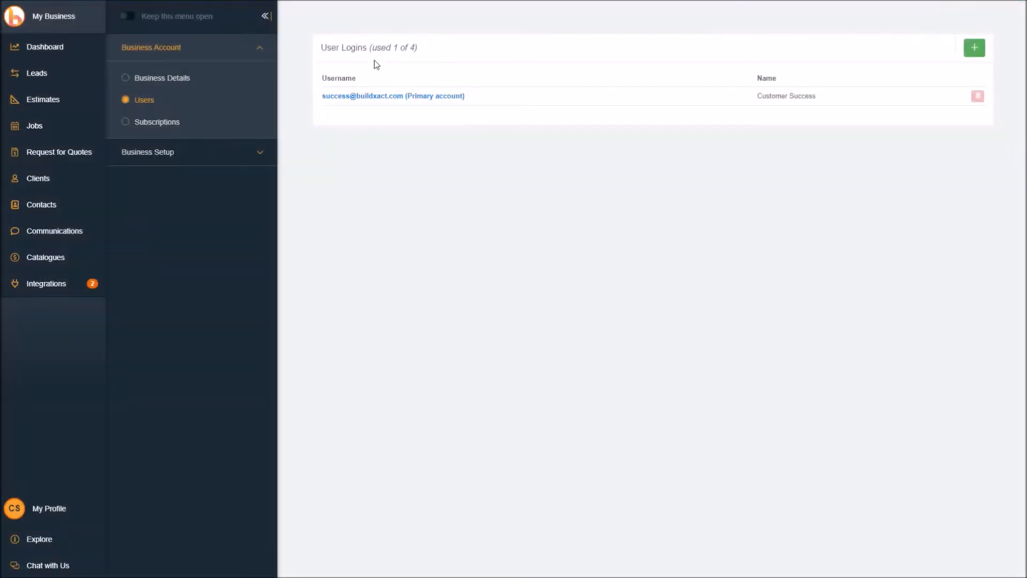
drag(373, 49, 416, 51)
click(448, 59)
click(168, 122)
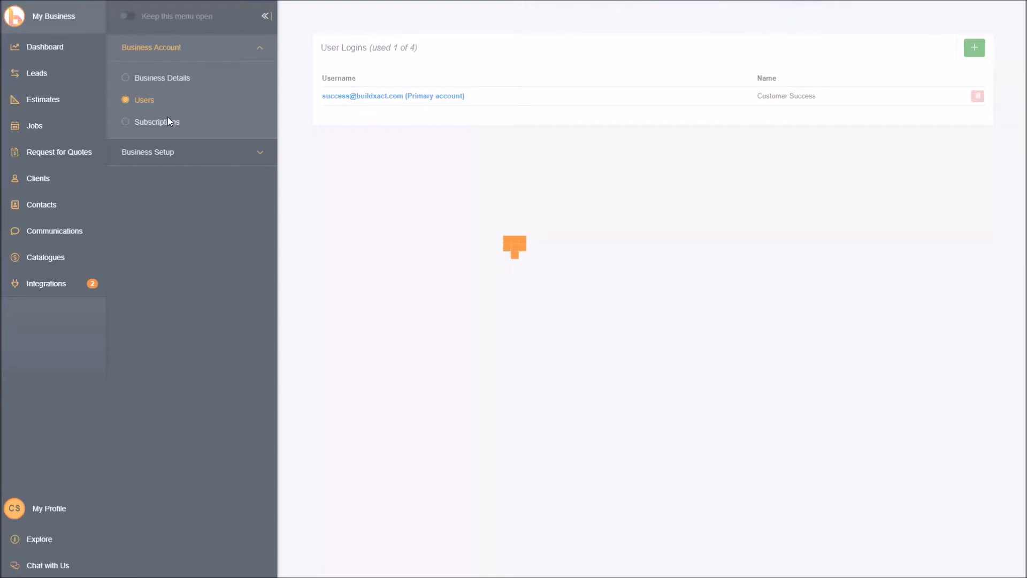
Step: Open the Business Setup settings and review the list of supplier types
click(174, 153)
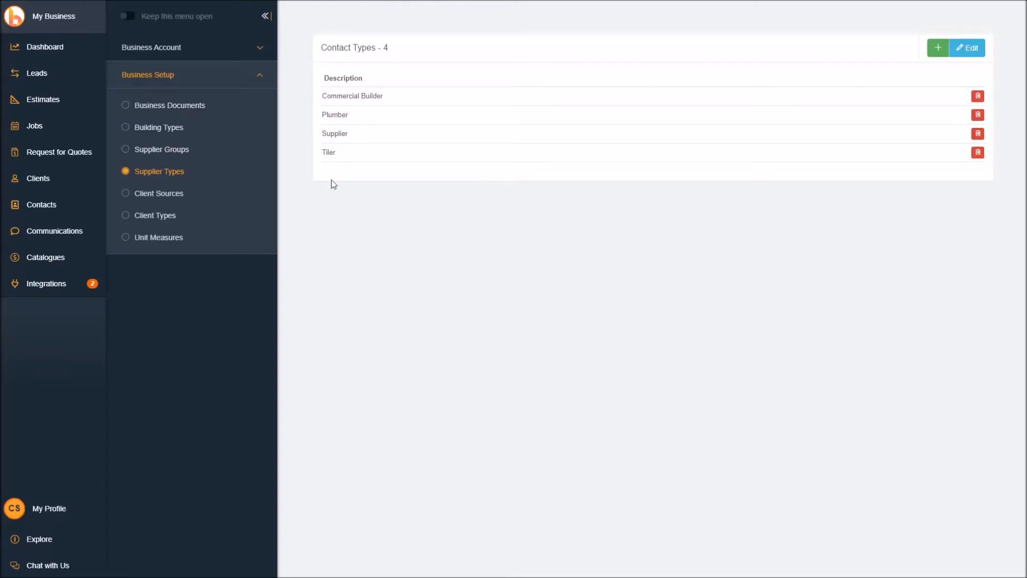
drag(316, 77, 356, 136)
drag(319, 76, 390, 174)
click(391, 177)
Step: Open the Client Sources list in Business Setup and review its entries
click(163, 195)
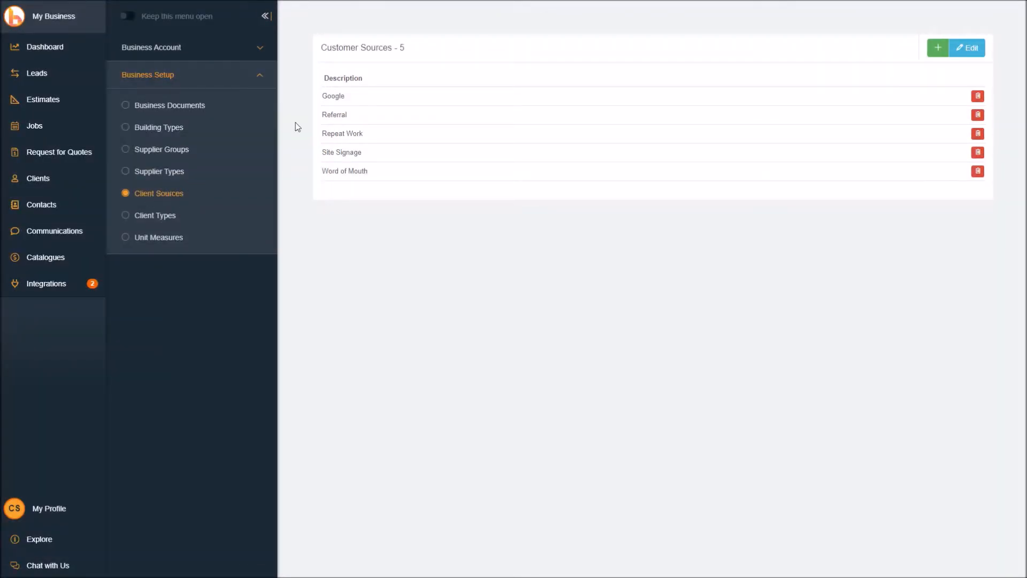
drag(324, 47, 422, 50)
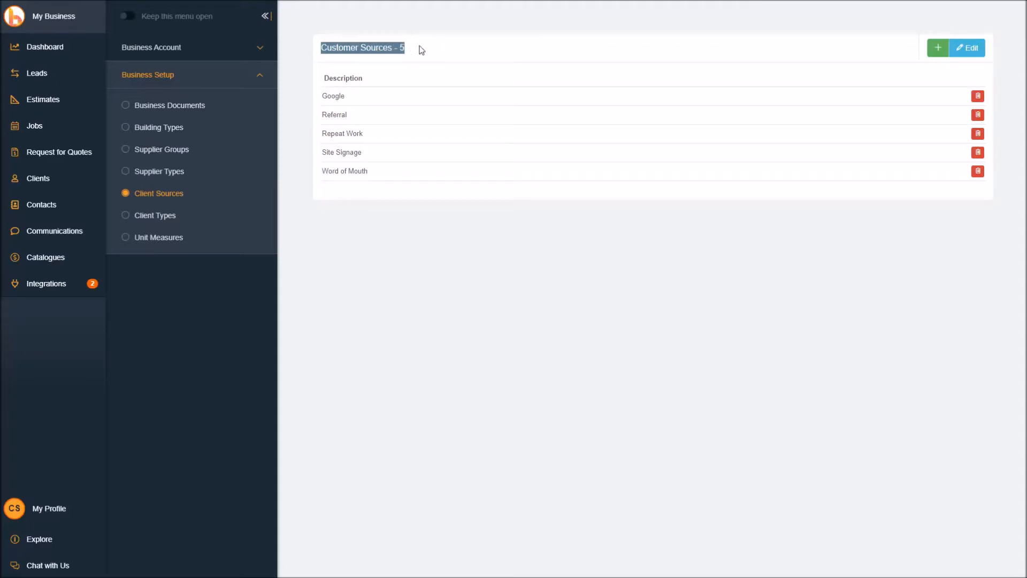
click(422, 49)
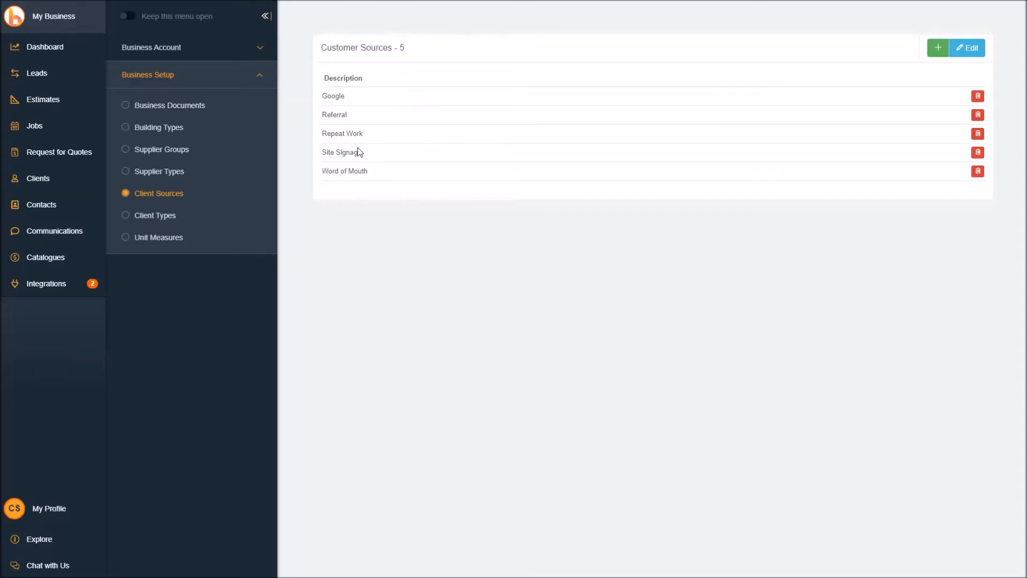
click(393, 186)
Step: Open the Supplier Groups list in Business Setup and review its entries, including Contractors and Suppliers
click(175, 151)
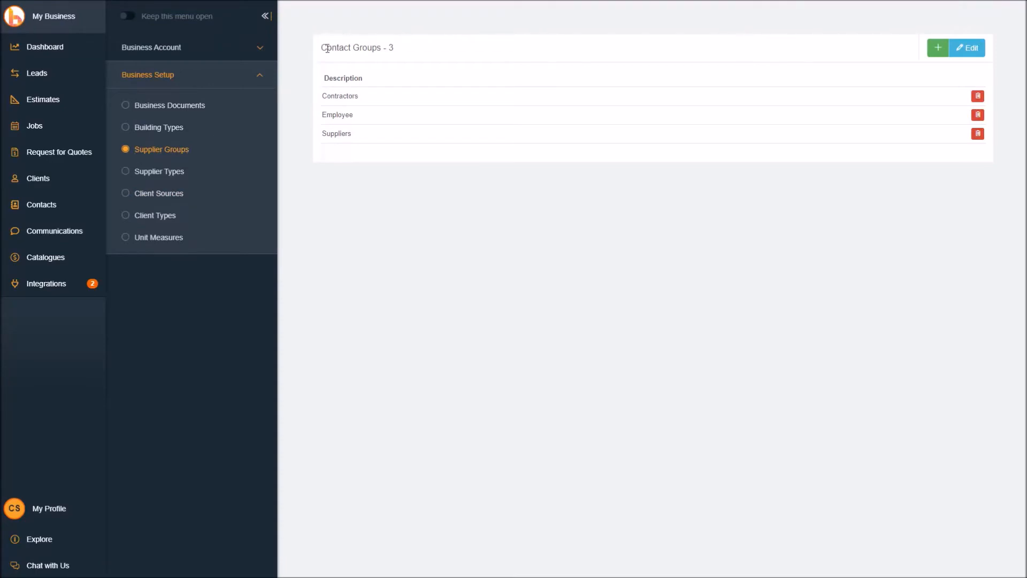
drag(320, 48, 407, 54)
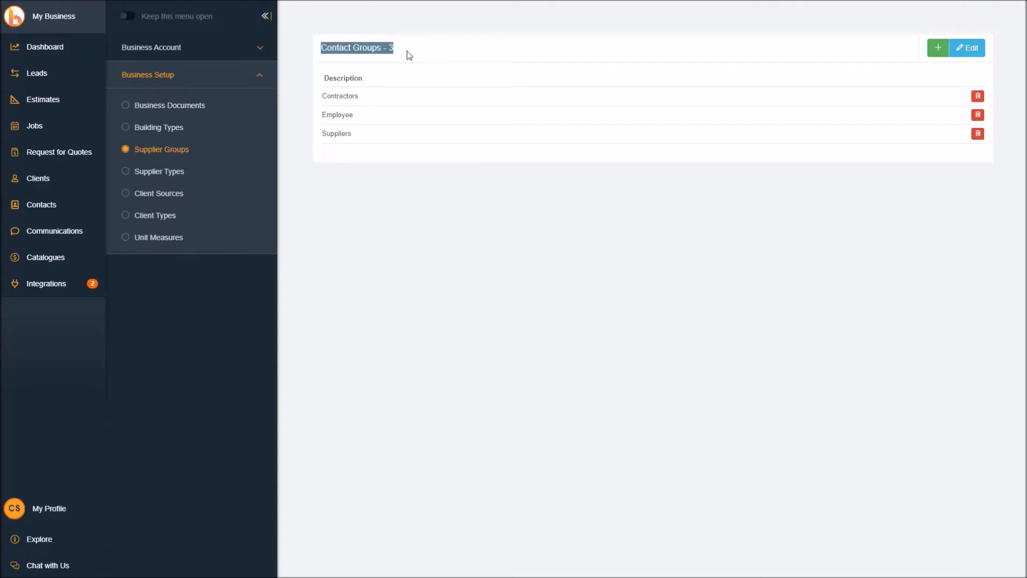
click(410, 55)
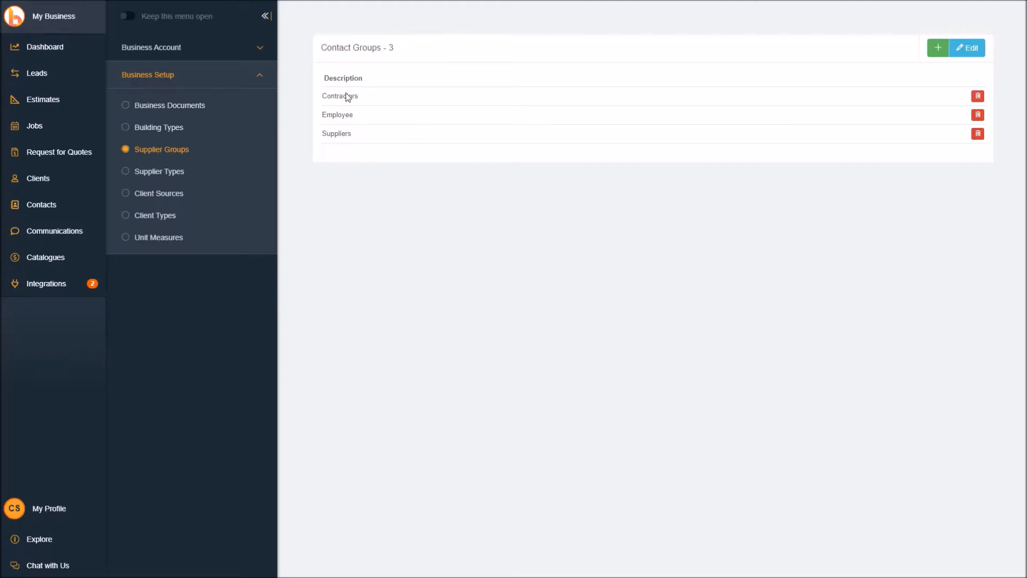
drag(352, 137, 324, 130)
drag(367, 96, 323, 101)
click(360, 134)
drag(360, 98, 324, 98)
Step: Add two new supplier types, Electrician and Carpenter, and save the Supplier Types list
click(159, 171)
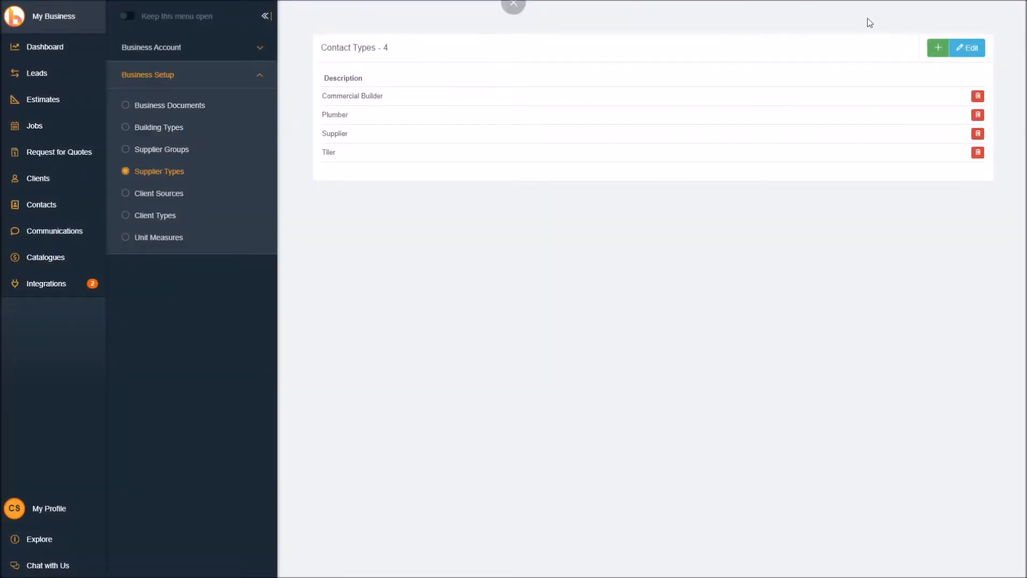
click(941, 49)
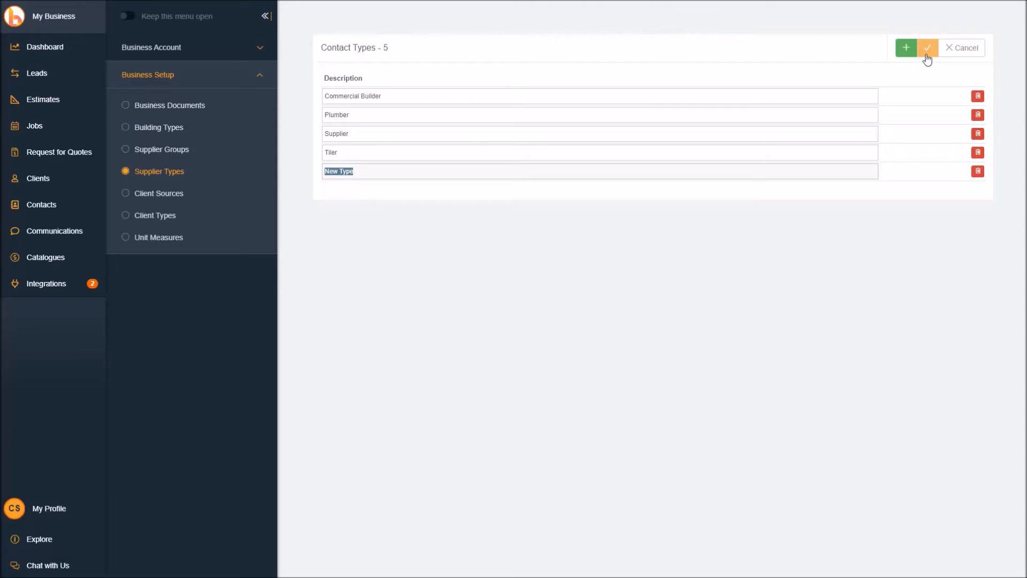
text(Electrician)
click(906, 48)
text(Carpenter)
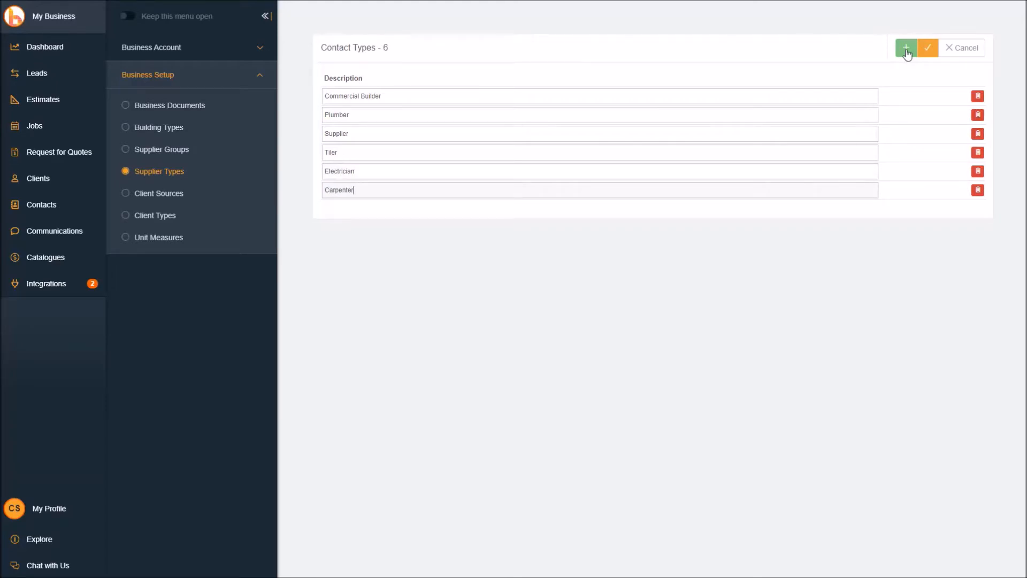
click(929, 49)
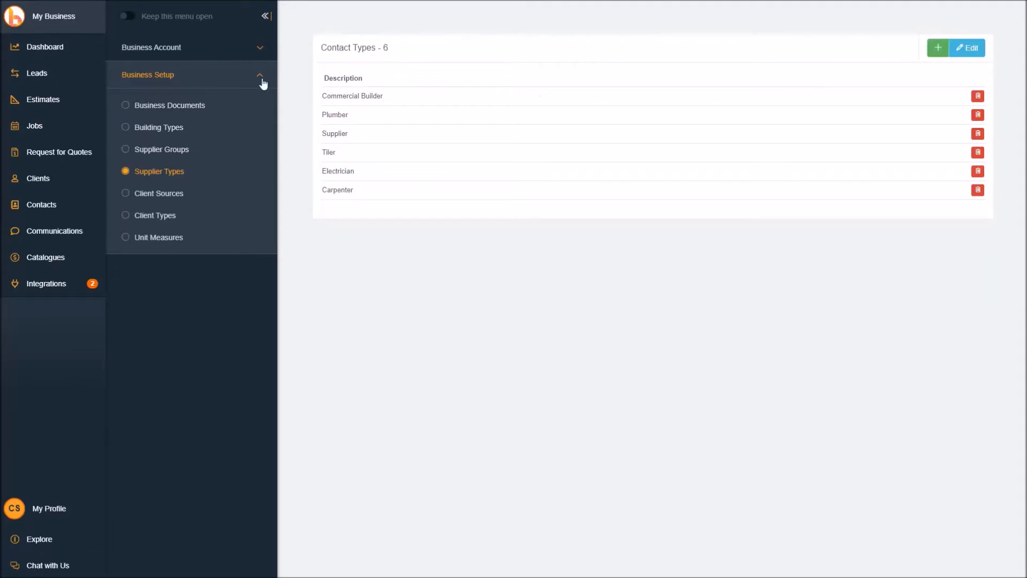
Step: Open the quote letter of the accepted Single Storey estimate dated 7 Jul 2020
click(72, 101)
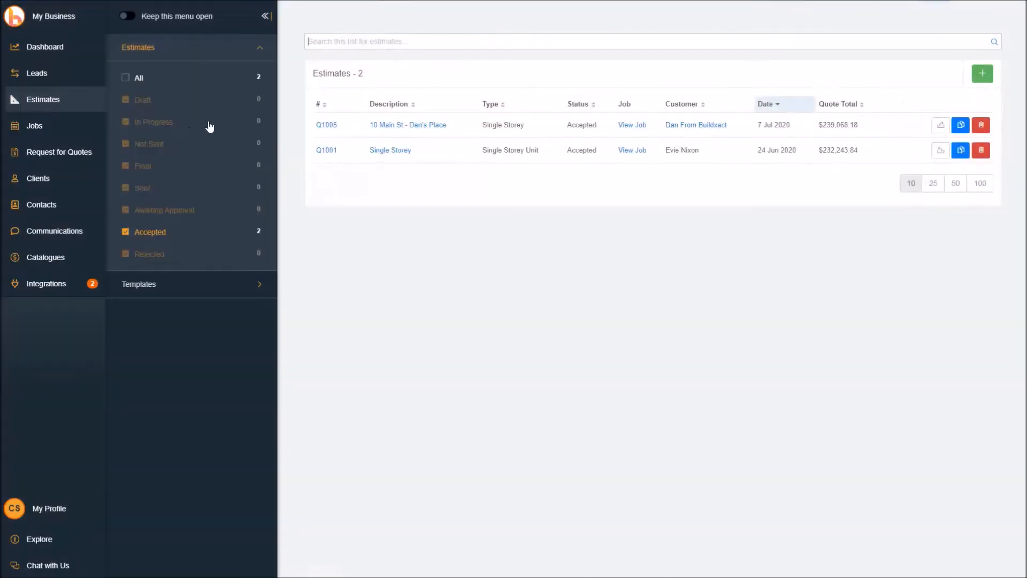
click(385, 126)
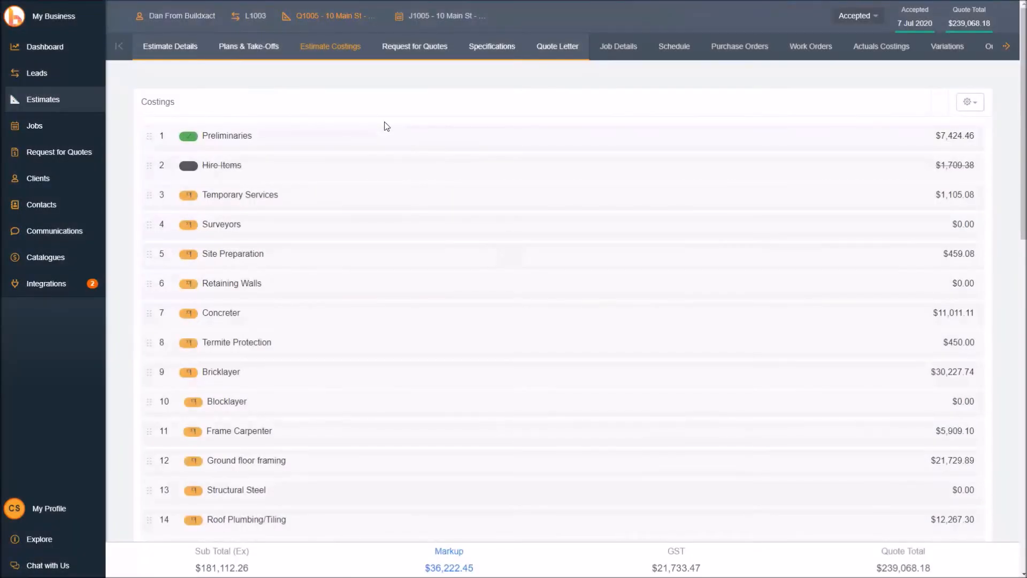
click(557, 45)
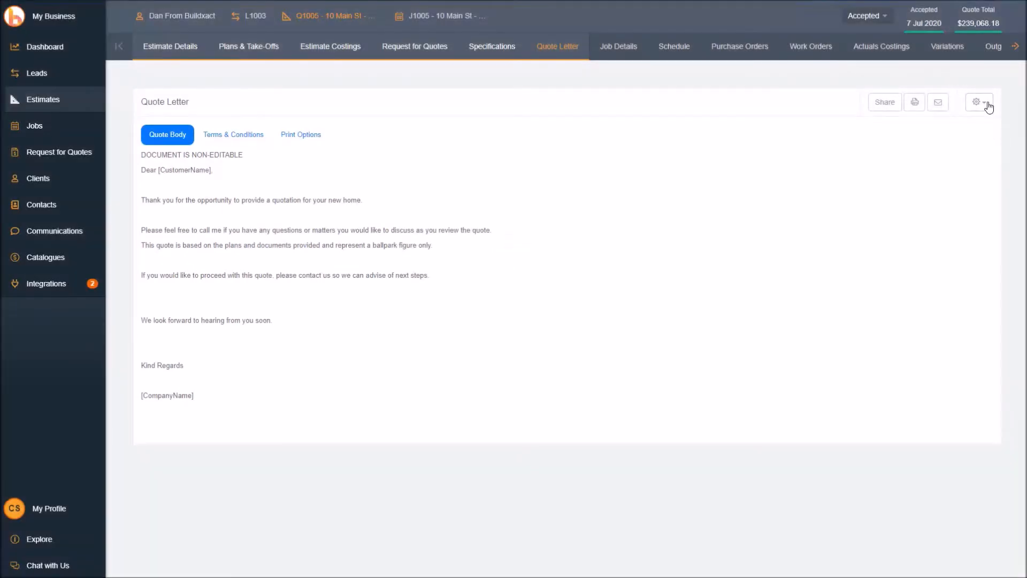
Step: Examine the quote letter's body text and its options for saving and managing presets
click(988, 103)
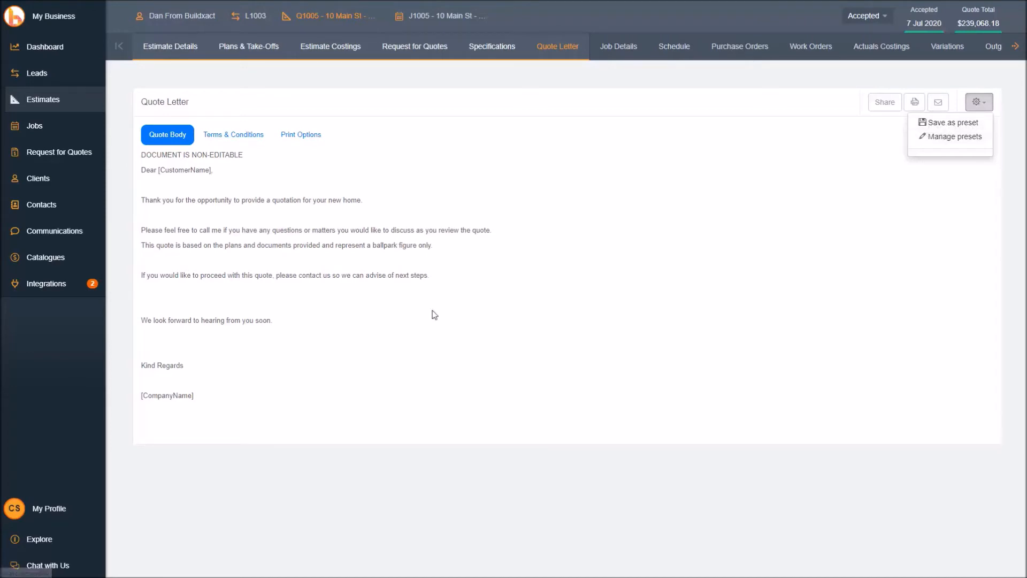
click(284, 394)
drag(278, 396, 136, 163)
click(265, 170)
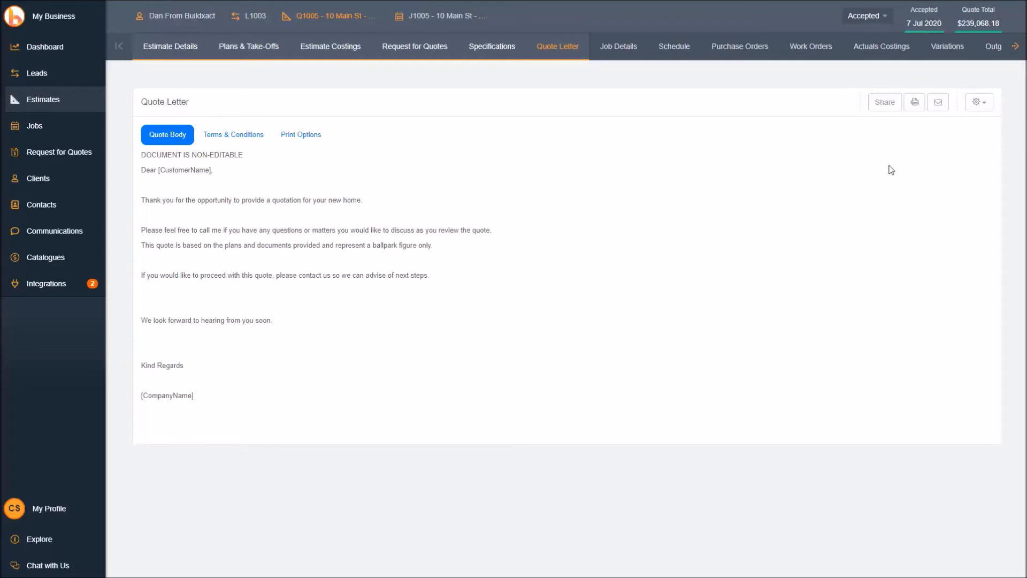
click(979, 101)
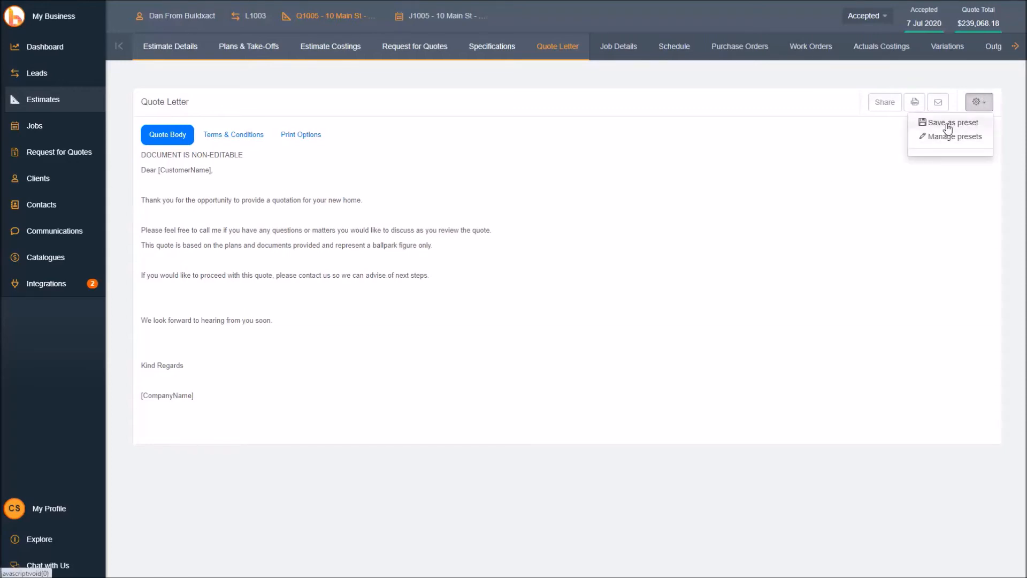
click(874, 129)
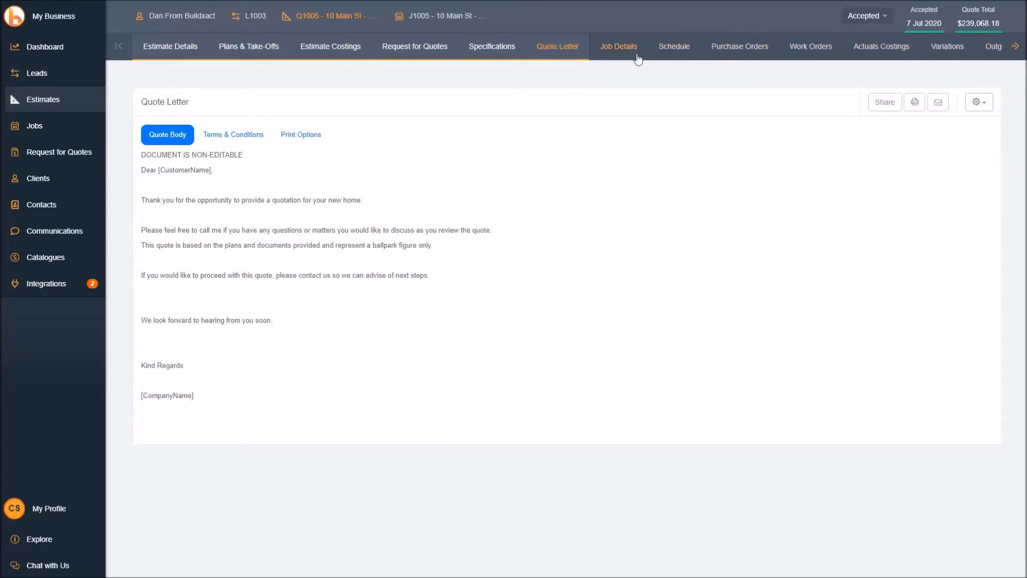
Step: Open the terms and conditions for purchase orders from the job's purchase orders list
click(738, 49)
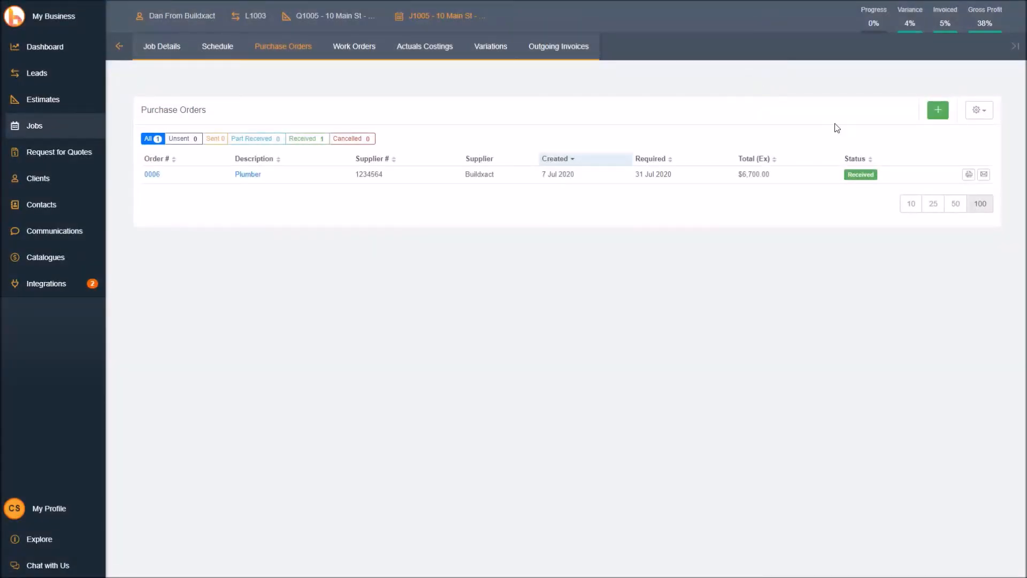
click(984, 118)
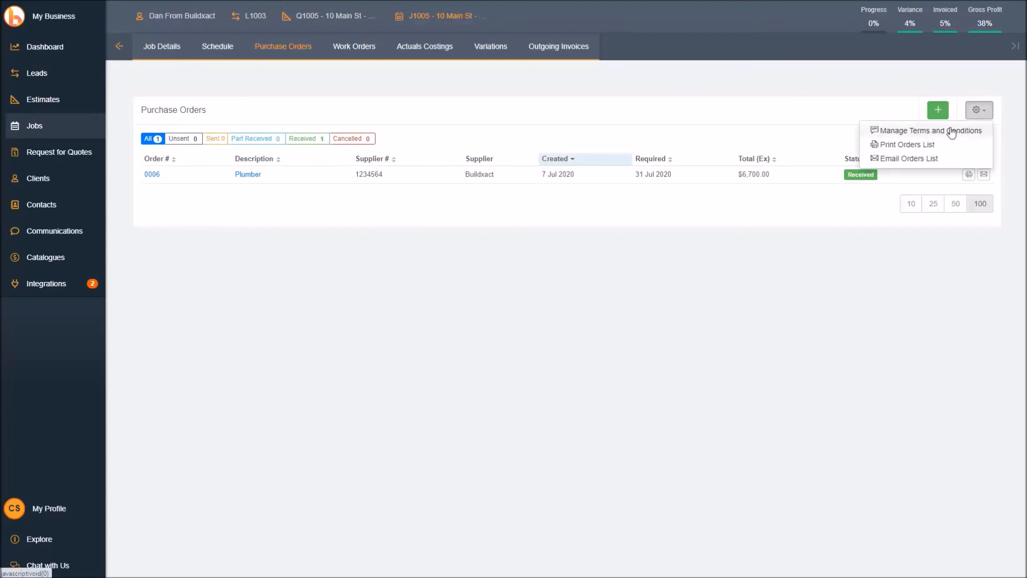
click(912, 132)
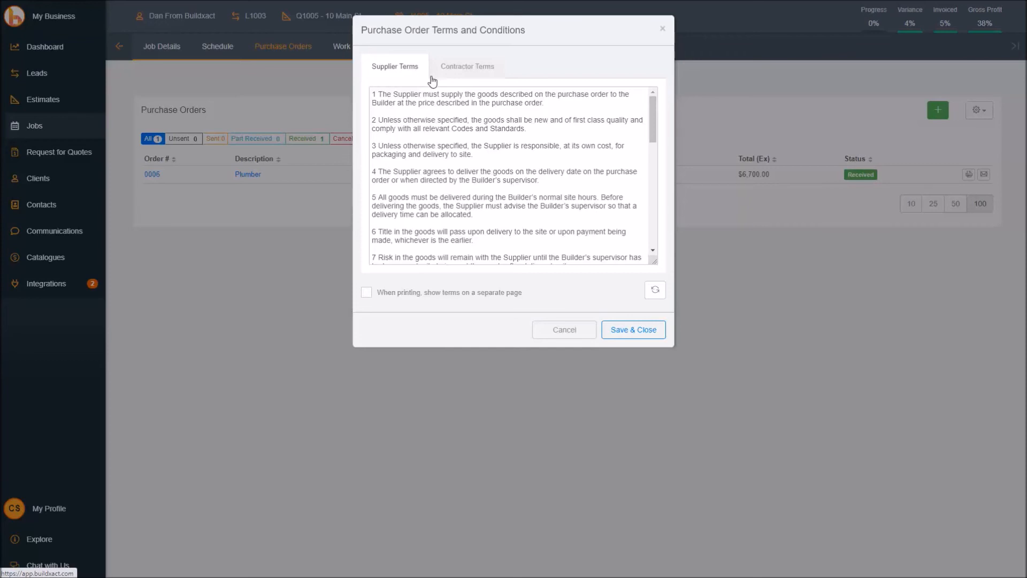
Step: Examine the supplier terms for purchase orders and check the separate contractor terms
drag(373, 68, 407, 65)
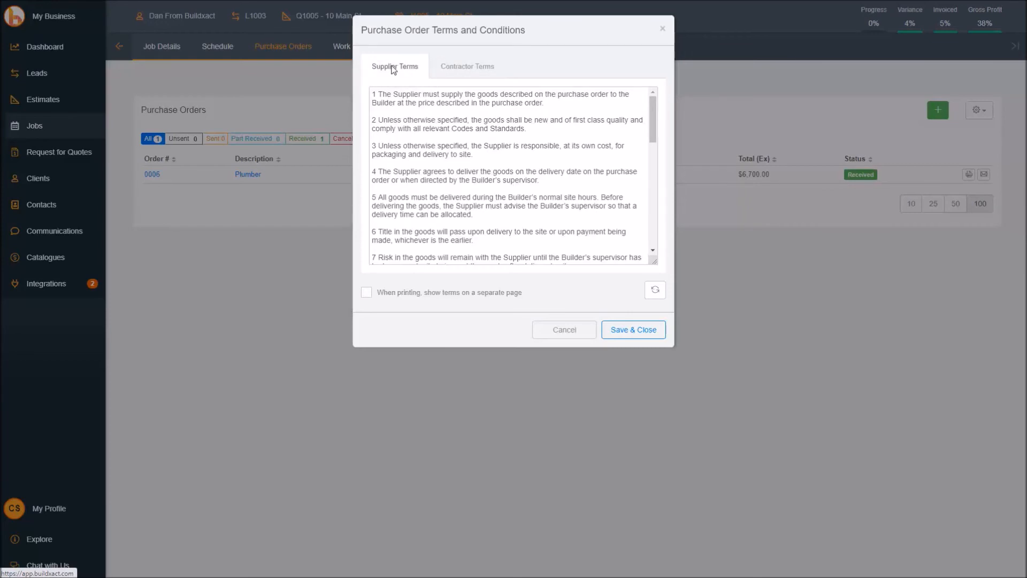
click(451, 71)
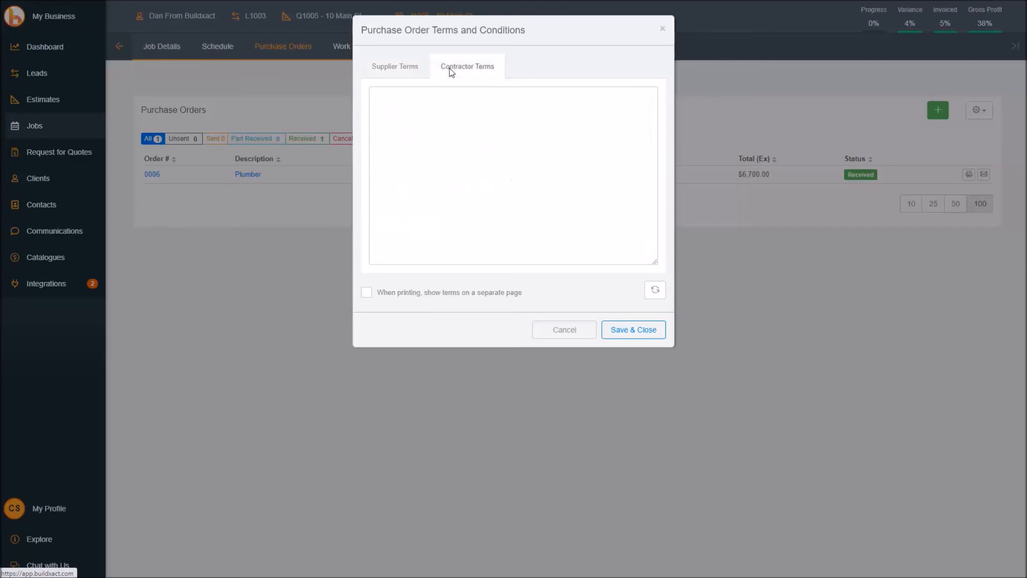
click(413, 67)
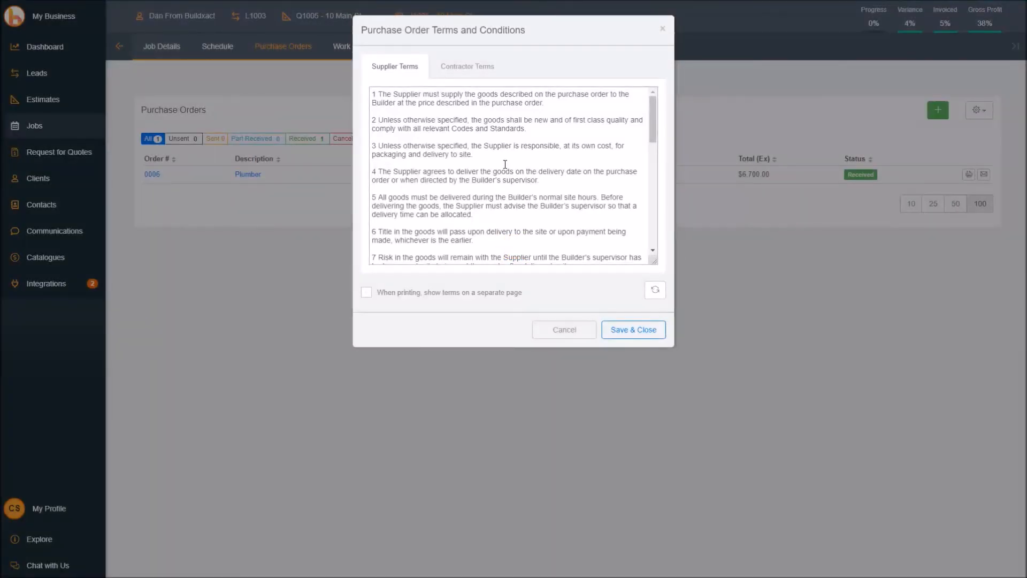
drag(382, 94, 460, 236)
click(475, 249)
scroll(475, 241, down, 5)
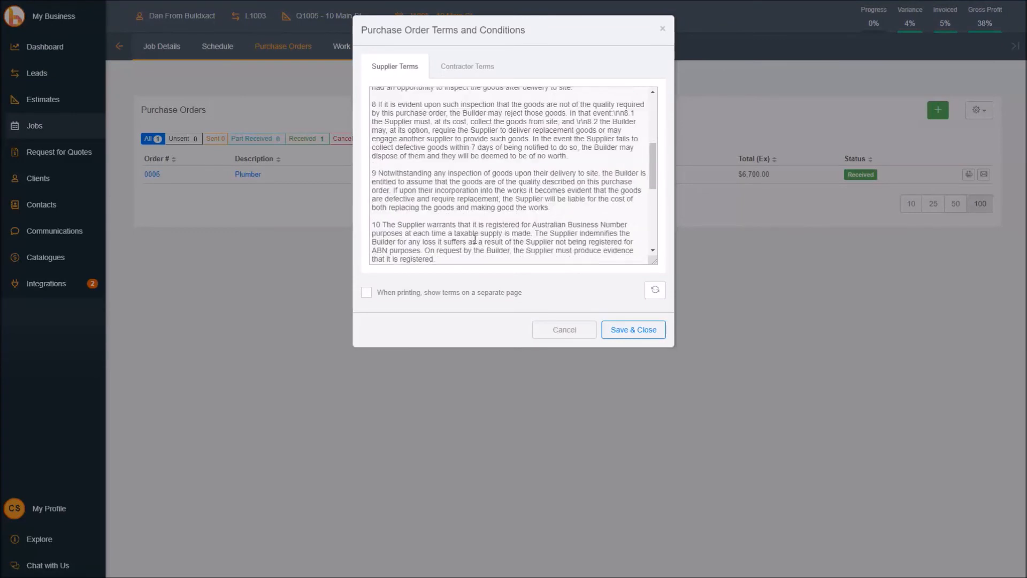
scroll(475, 240, down, 2)
scroll(475, 240, up, 10)
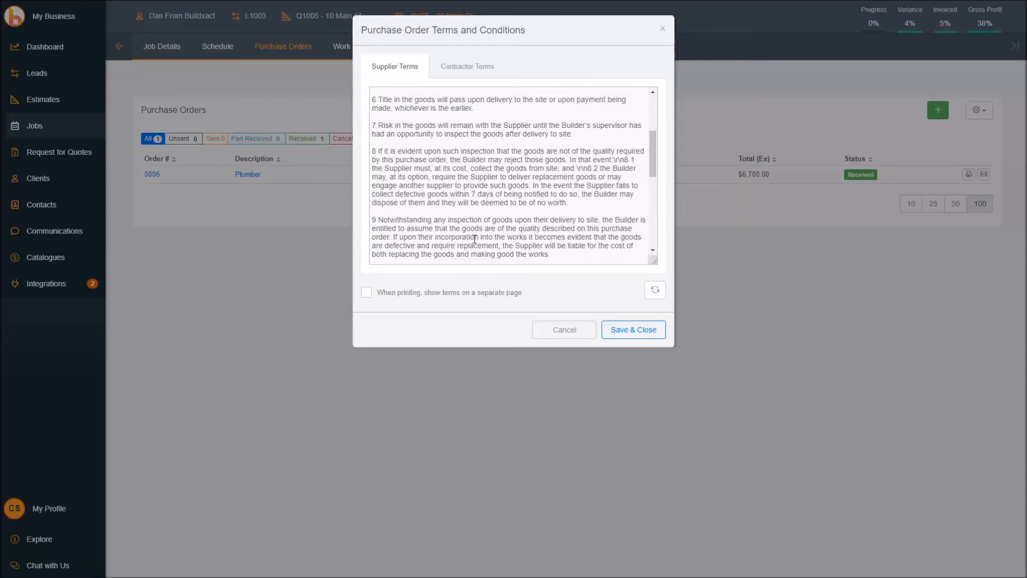
Step: Compare the contractor terms with the supplier terms, and save and close the purchase order terms and conditions
click(461, 74)
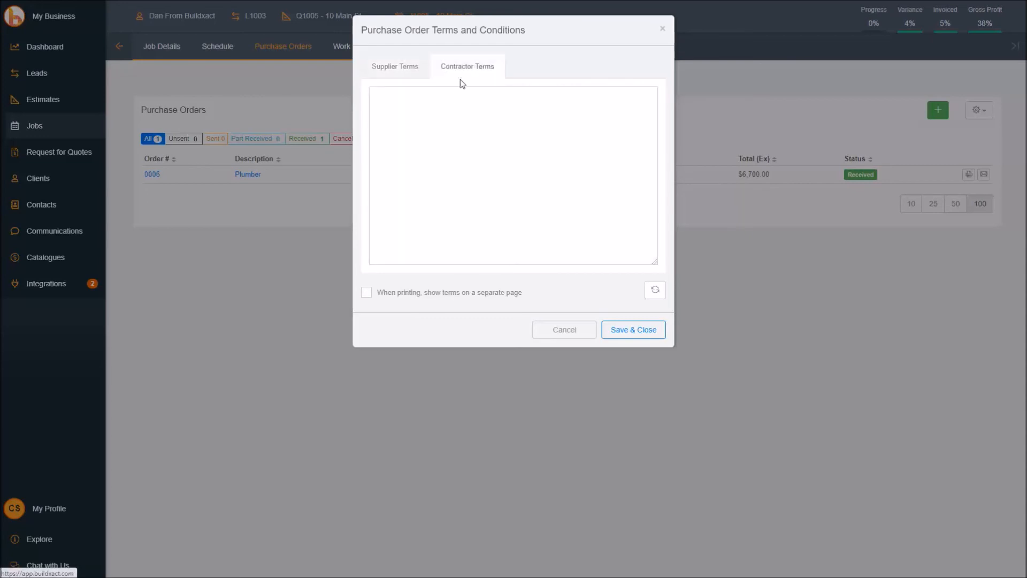
click(421, 101)
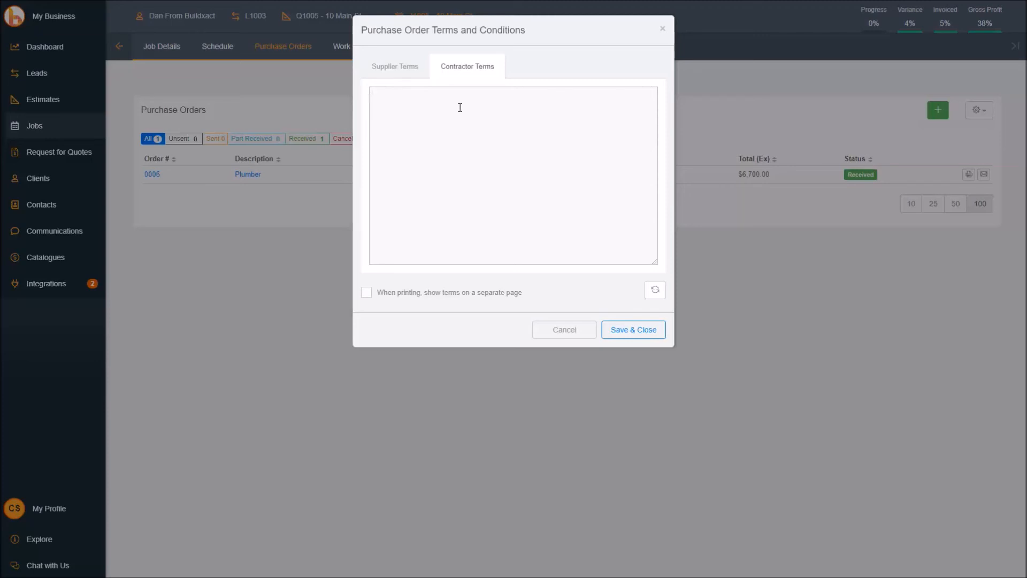
click(397, 69)
click(451, 70)
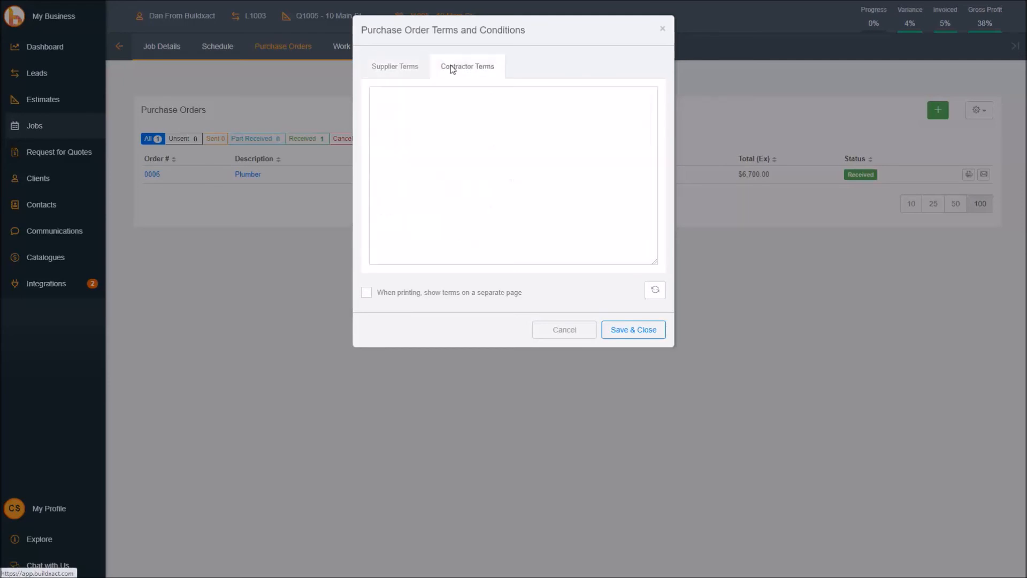
click(420, 71)
click(447, 67)
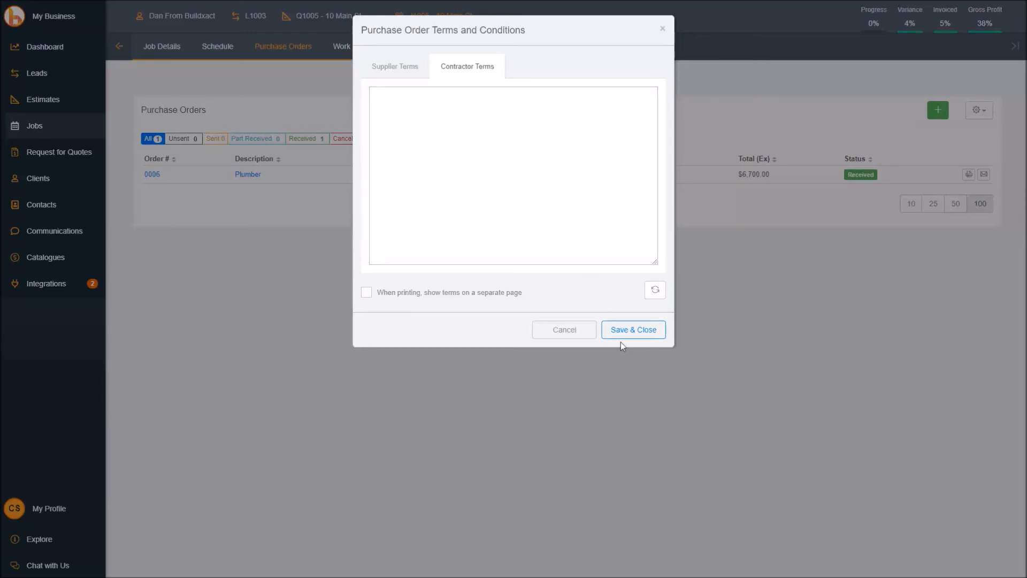
click(616, 328)
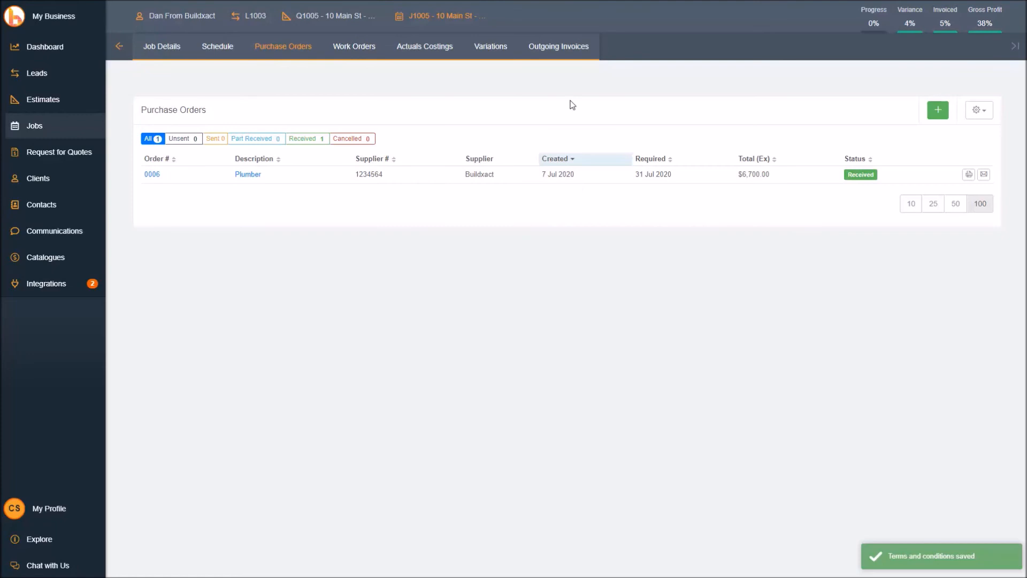
Step: Open the payment terms for the job's outgoing invoices and review their wording, including the payment period
click(556, 54)
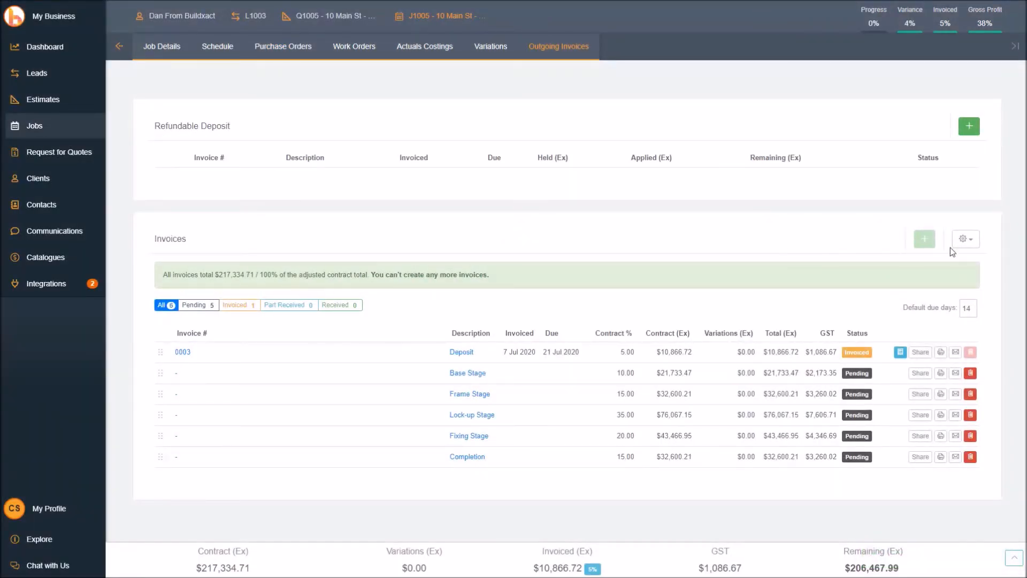
click(965, 240)
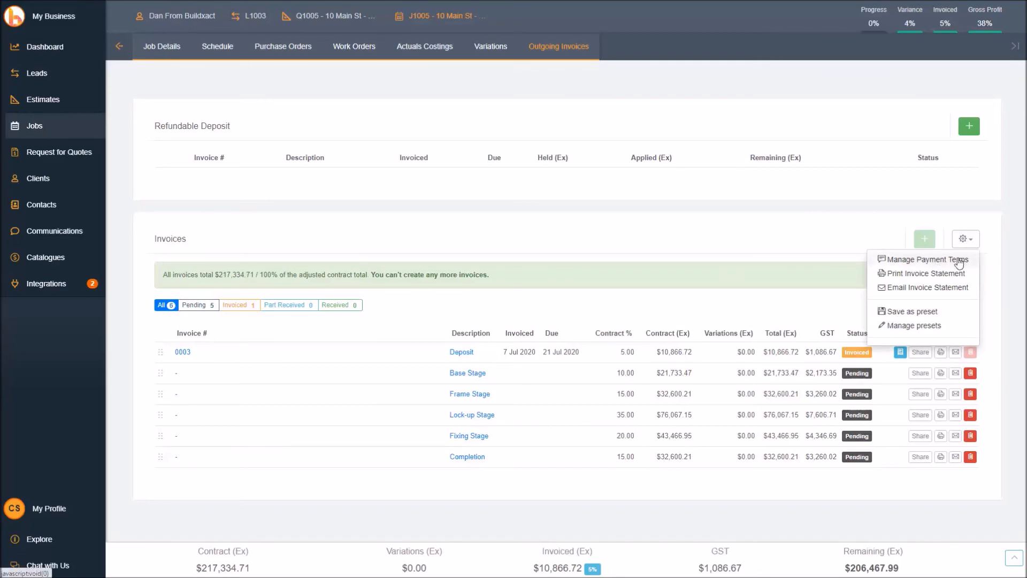
click(940, 261)
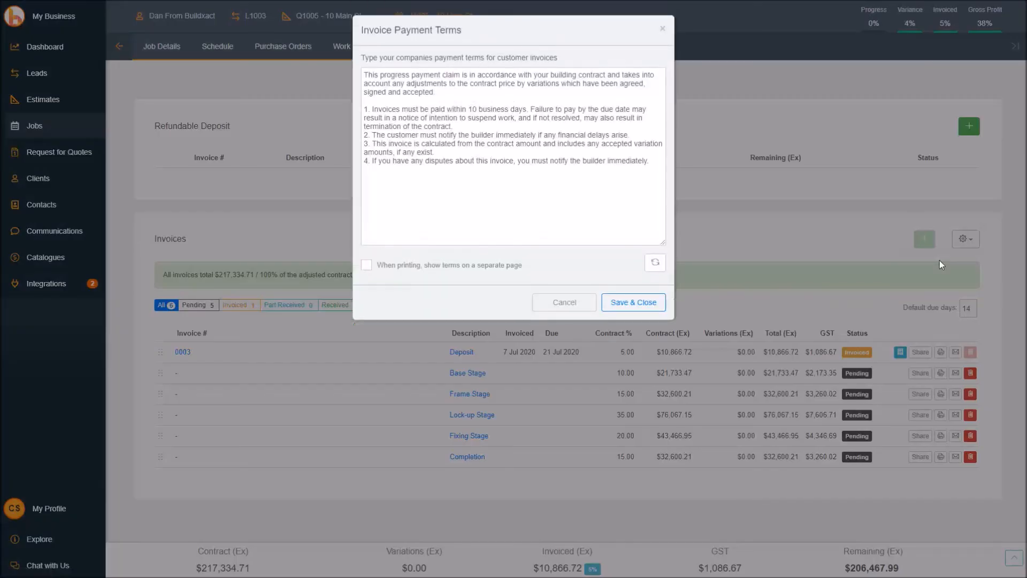
drag(654, 162, 358, 48)
click(547, 170)
click(473, 126)
drag(449, 109, 528, 110)
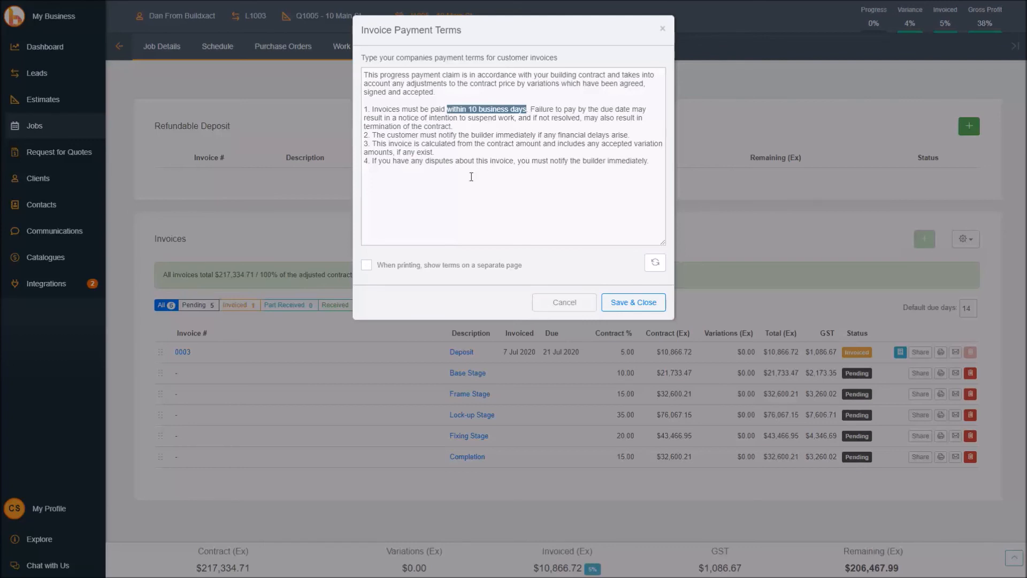
Step: Draft "Please pay into account" with BSB and Account lines below the invoice payment terms, and discard the changes
click(411, 171)
click(655, 160)
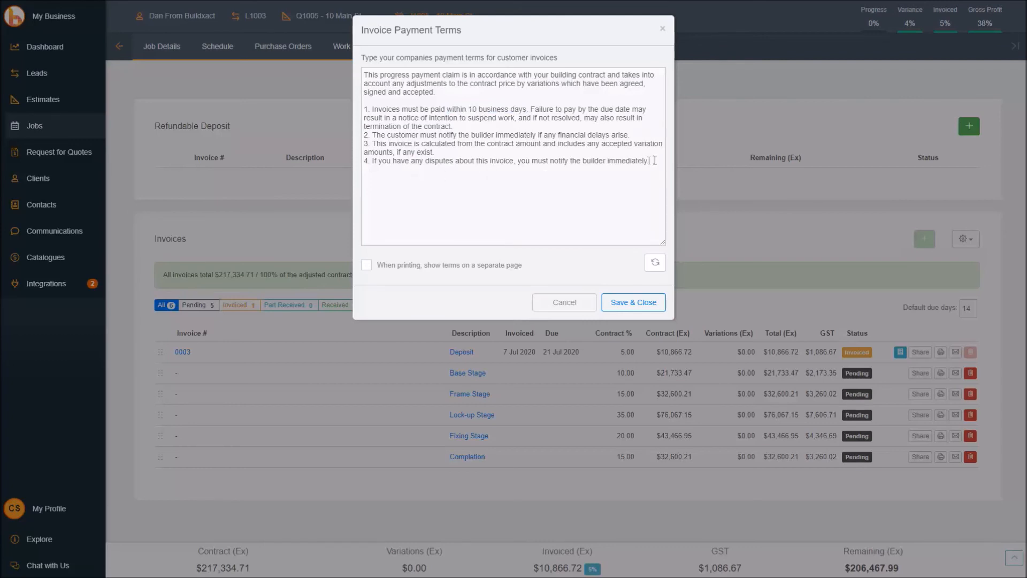
key(Return)
text(Please pay into account)
key(Return)
text(BSB)
text(Acco)
key(BackSpace)
key(BackSpace)
key(BackSpace)
text(ccount:)
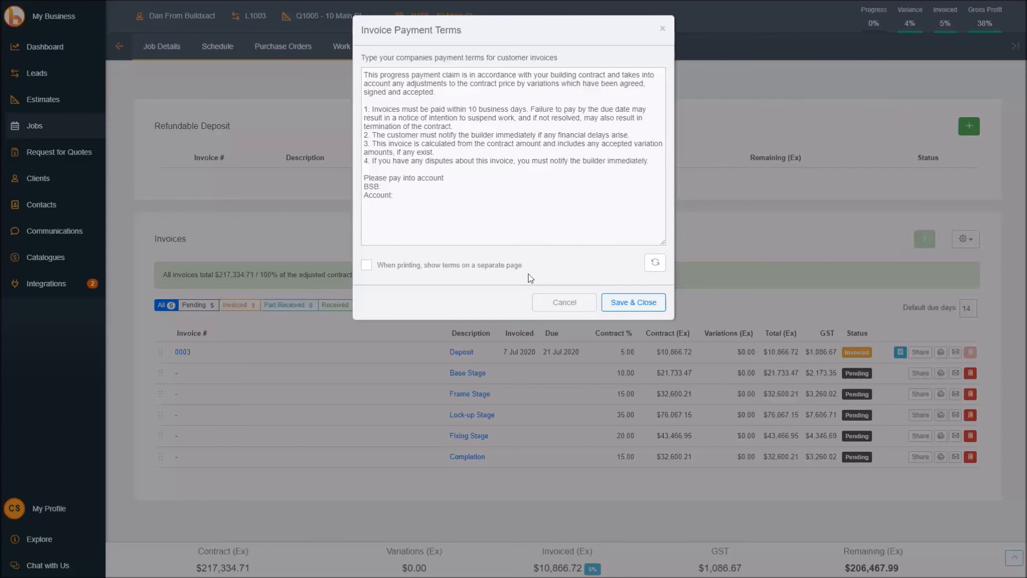
click(554, 304)
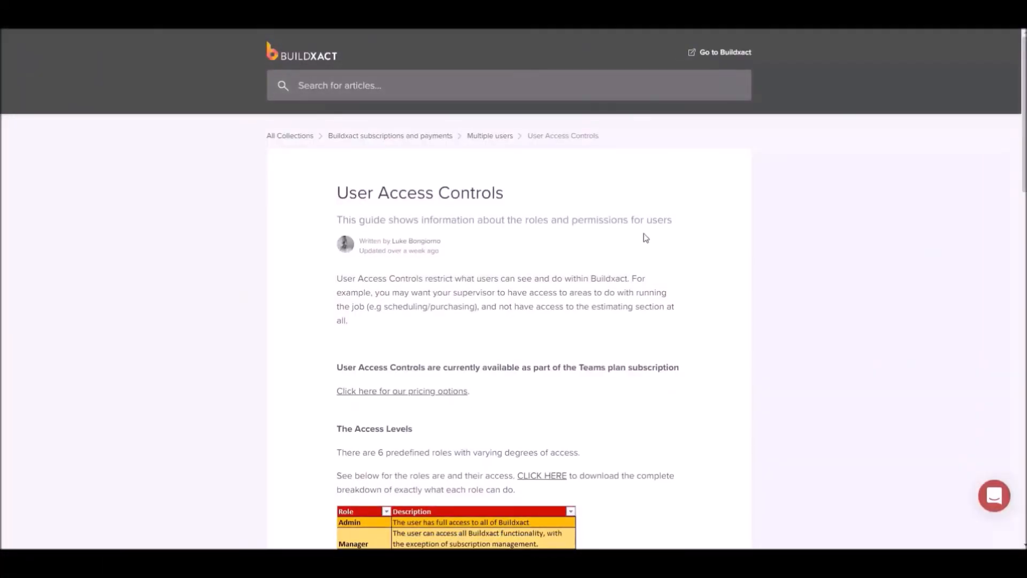
Step: Examine the User Access Controls help article for the predefined roles and the downloadable breakdown of their access
scroll(646, 236, down, 3)
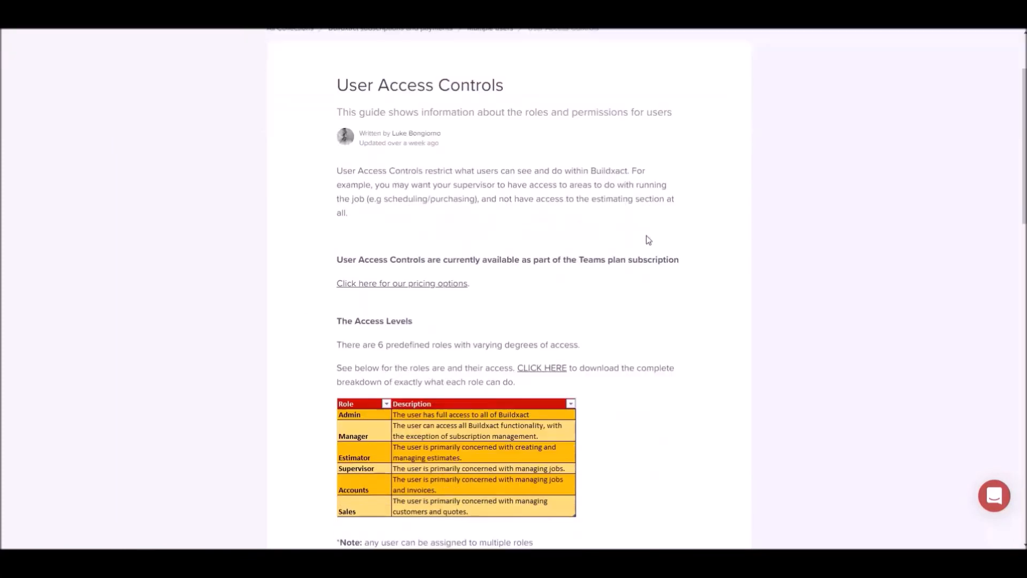
scroll(647, 238, down, 3)
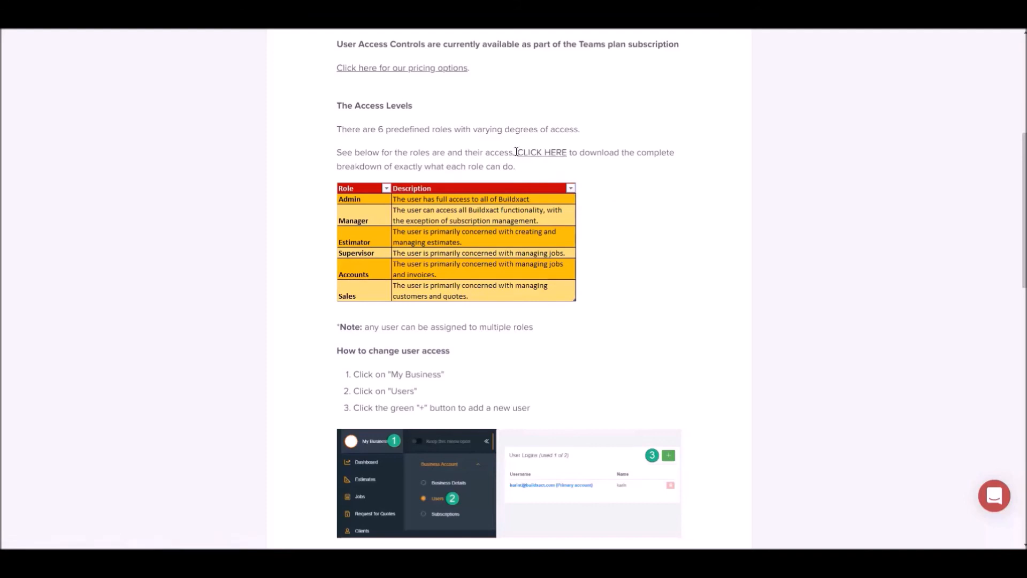
drag(516, 152, 567, 153)
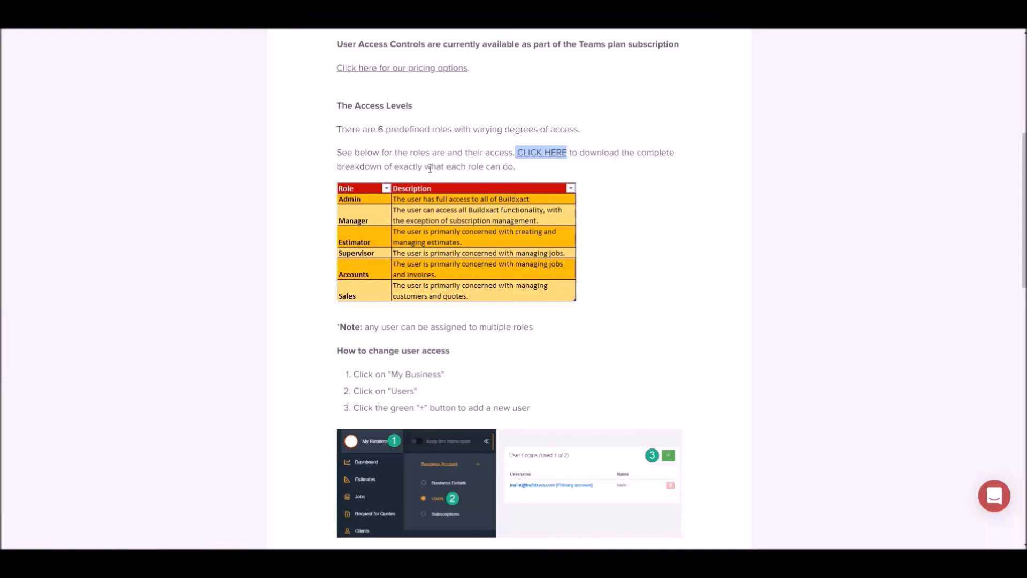
click(496, 167)
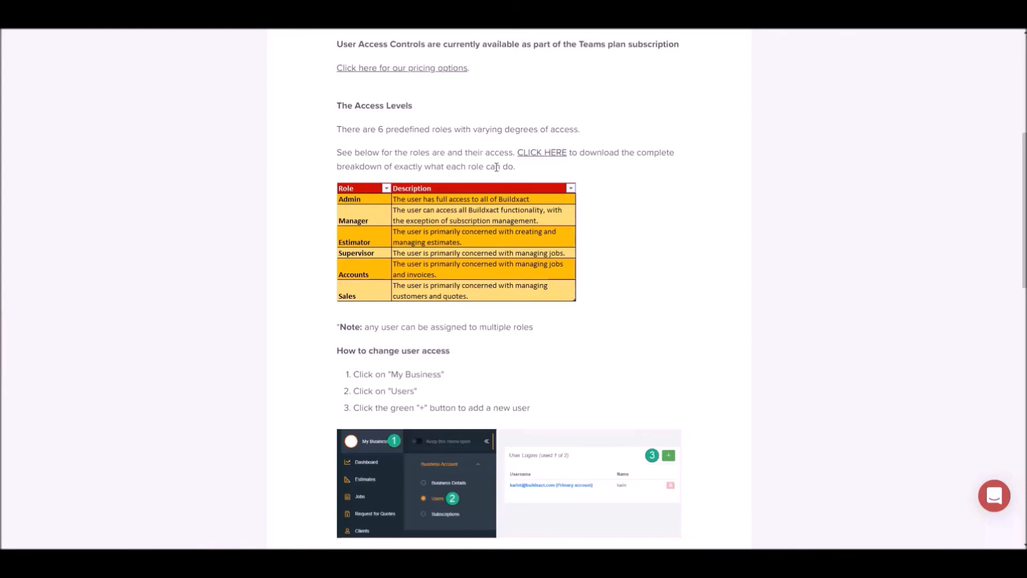